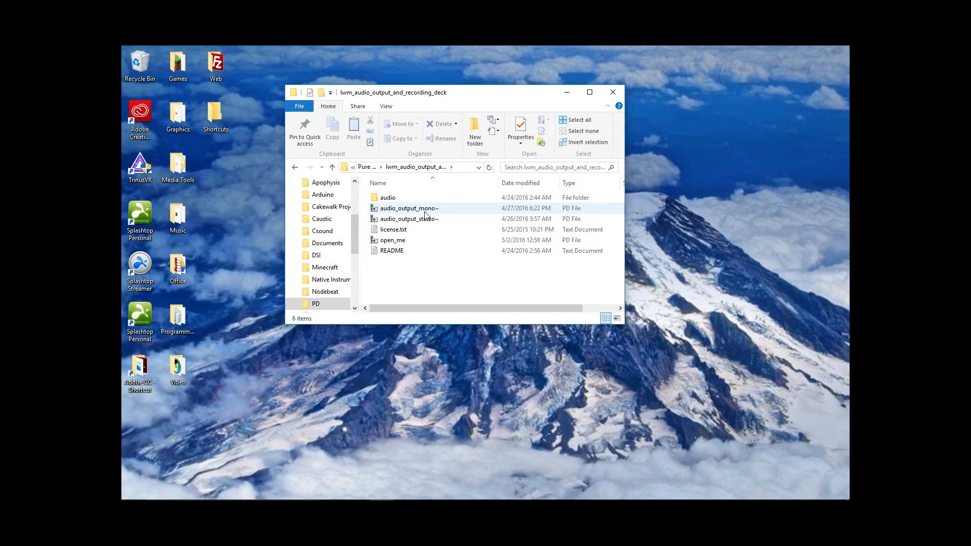
Open the open_me patch and lower the stereo OUTPUT deck's output level to 0
{"action": "left_click", "coordinate": [399, 244]}
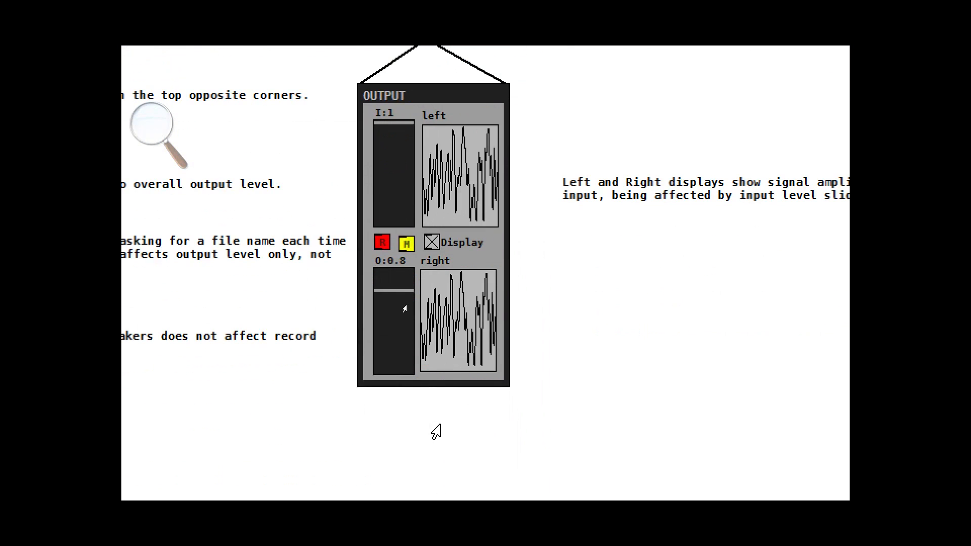
{"action": "left_click_drag", "start_coordinate": [398, 299], "coordinate": [405, 412]}
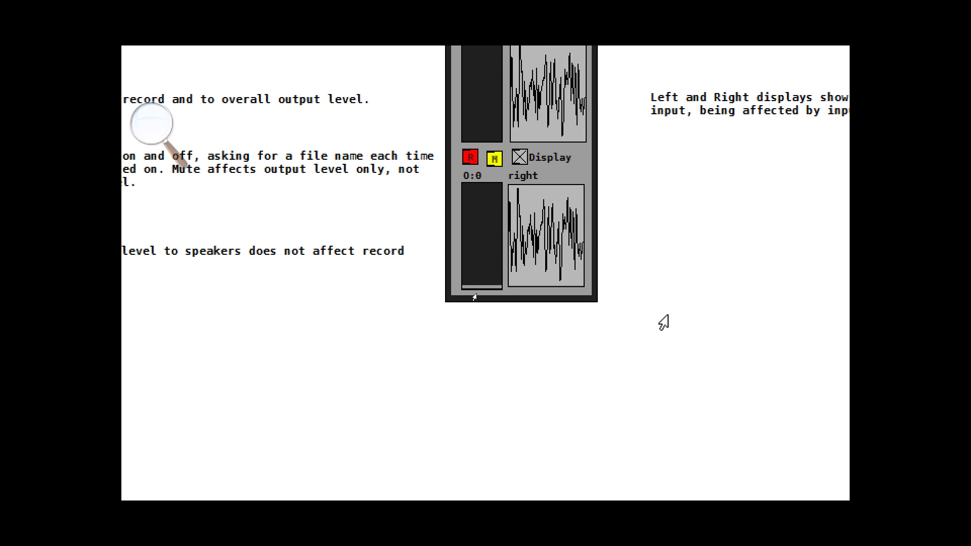
Turn on edit mode and check the mono abstraction's file name in the lwm_audio_output_and_recording_deck folder, moving the patch window aside and back
{"action": "key", "text": "ctrl+e"}
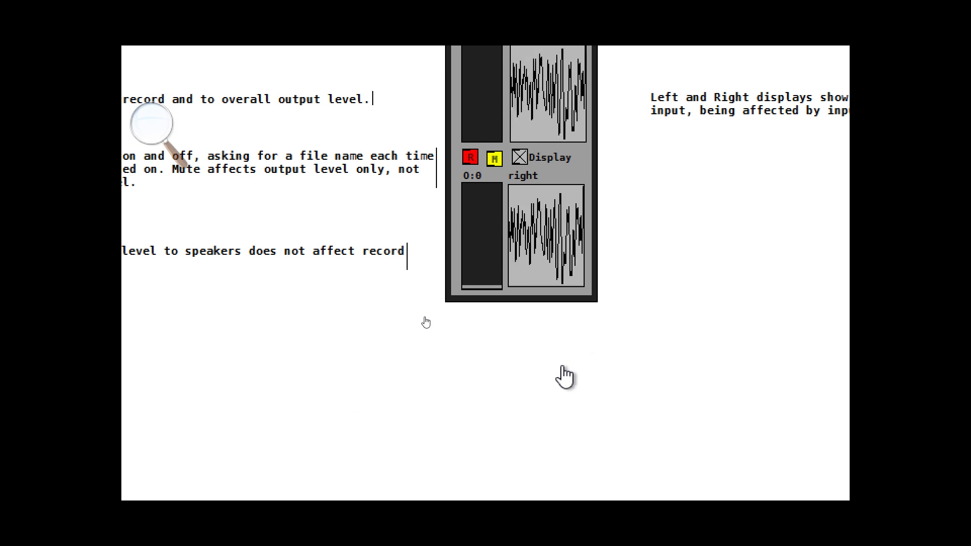
{"action": "left_click_drag", "start_coordinate": [655, 124], "coordinate": [666, 472]}
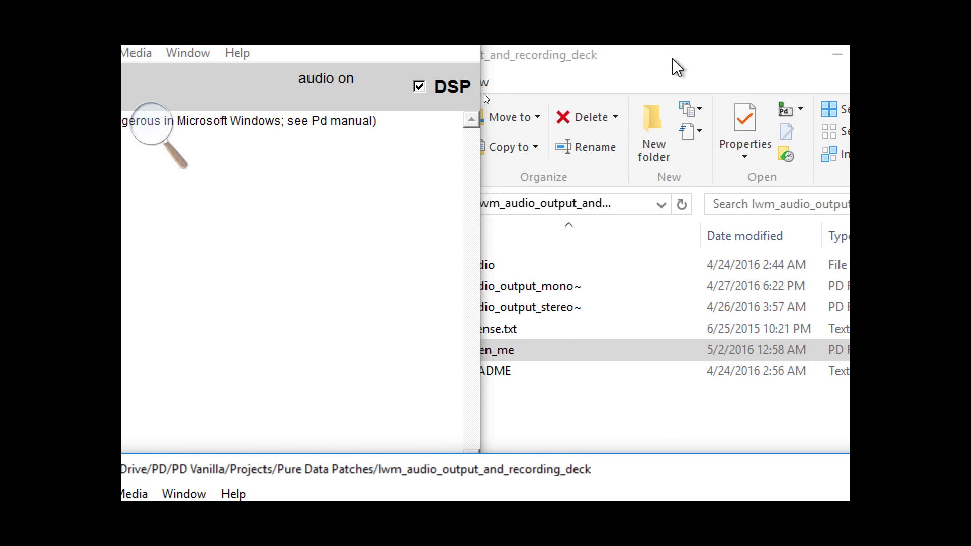
{"action": "left_click", "coordinate": [674, 55]}
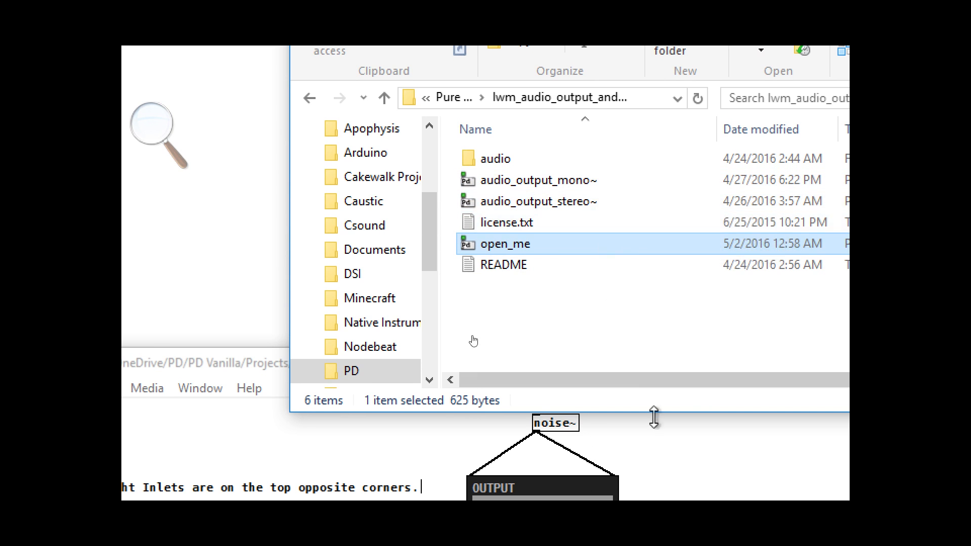
{"action": "left_click", "coordinate": [704, 440]}
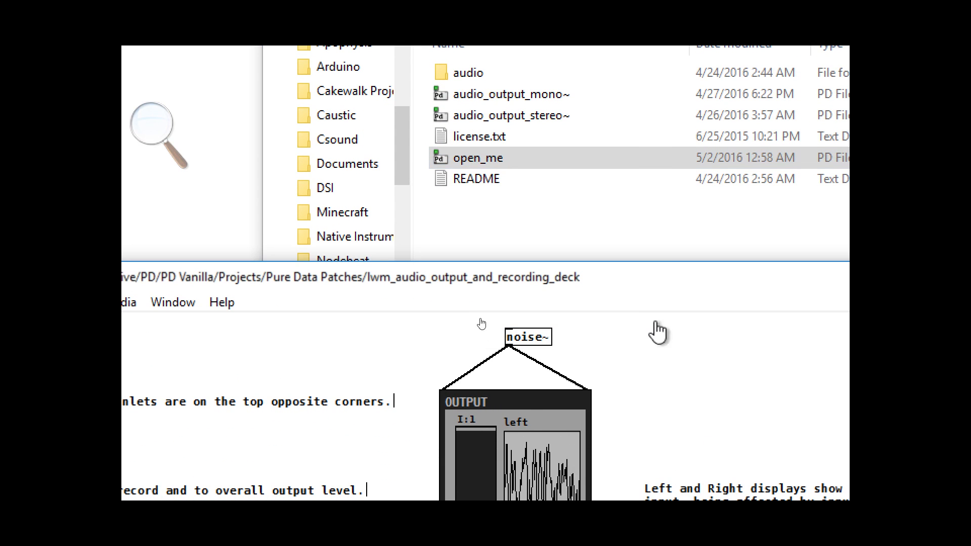
{"action": "left_click_drag", "start_coordinate": [644, 262], "coordinate": [647, 233]}
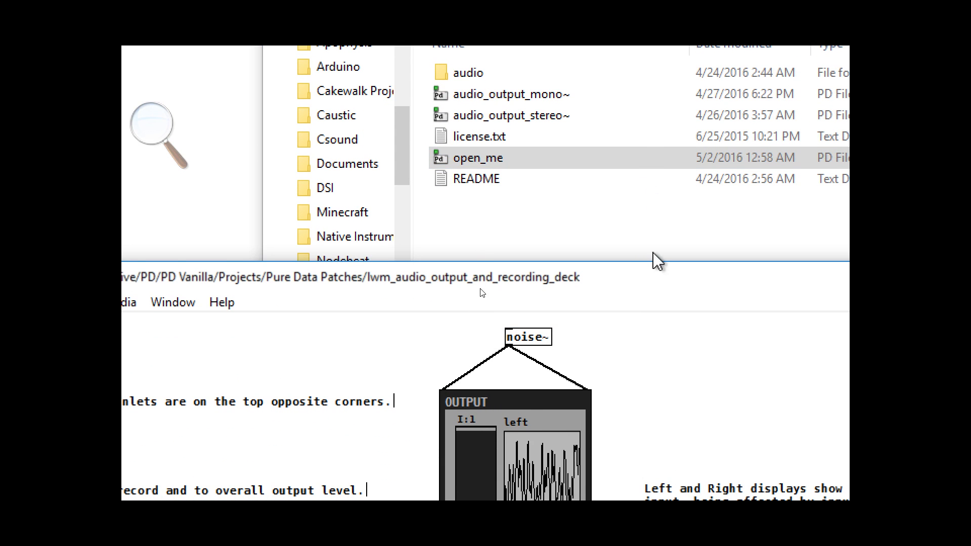
{"action": "left_click_drag", "start_coordinate": [661, 282], "coordinate": [641, 76]}
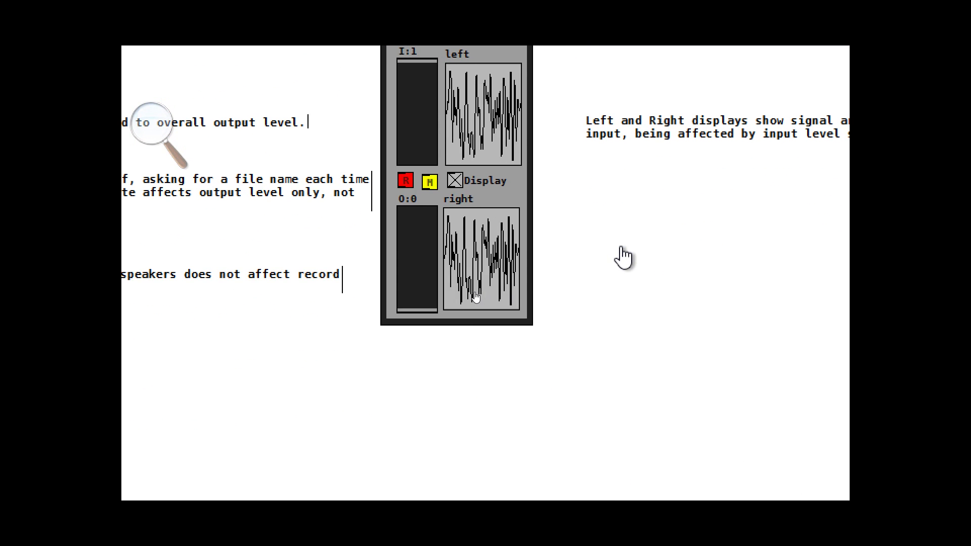
Add an audio_output_mono~ object in the blank area beside the stereo deck, below the display comment
{"action": "key", "text": "ctrl+1"}
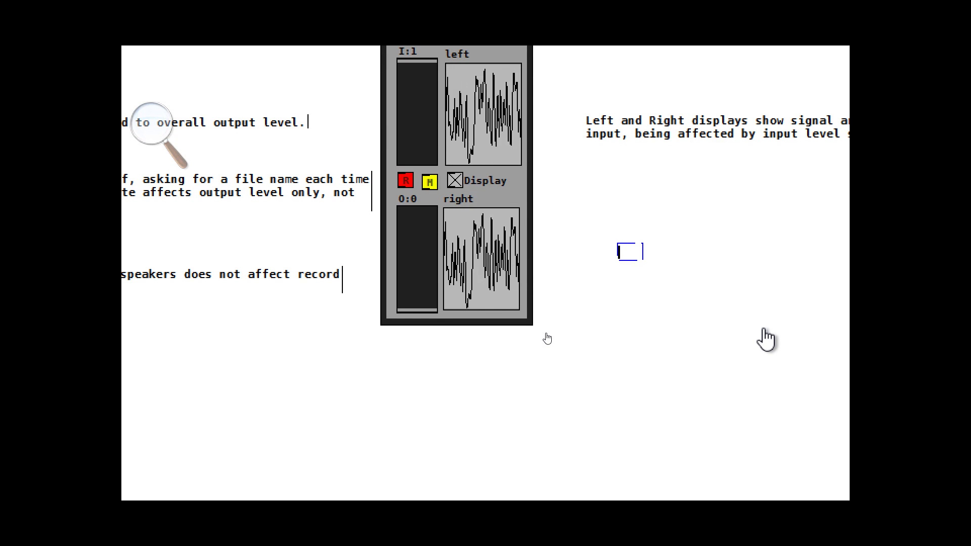
{"action": "type", "text": "audio"}
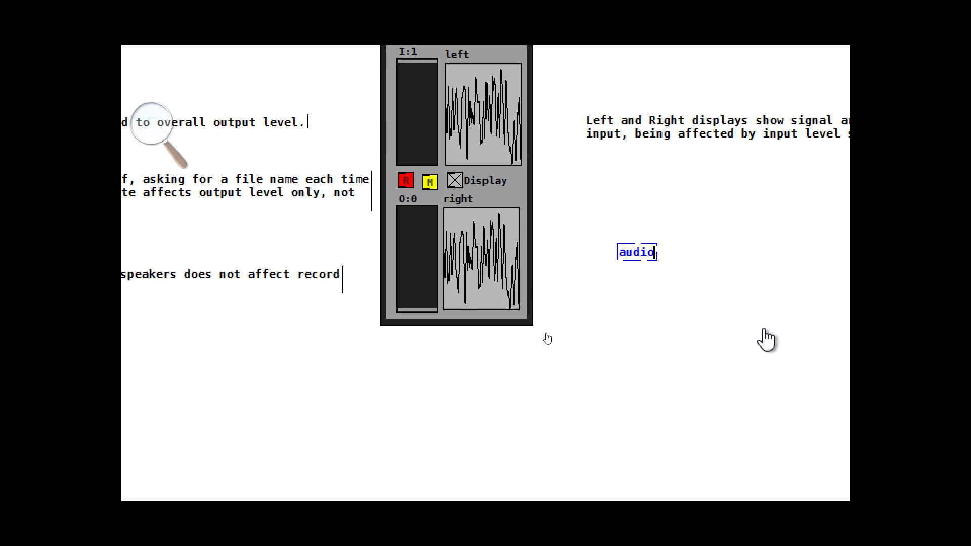
{"action": "type", "text": " output mono~"}
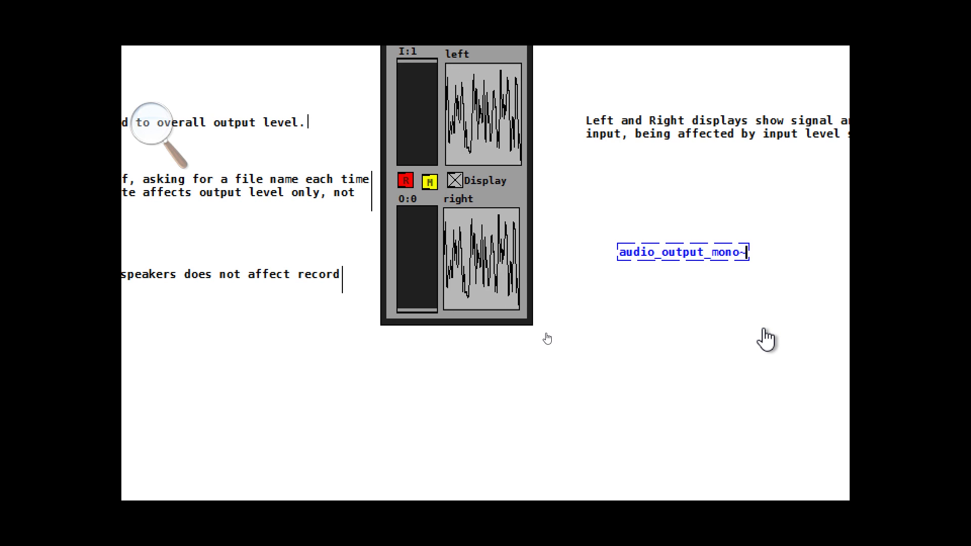
{"action": "left_click", "coordinate": [592, 284]}
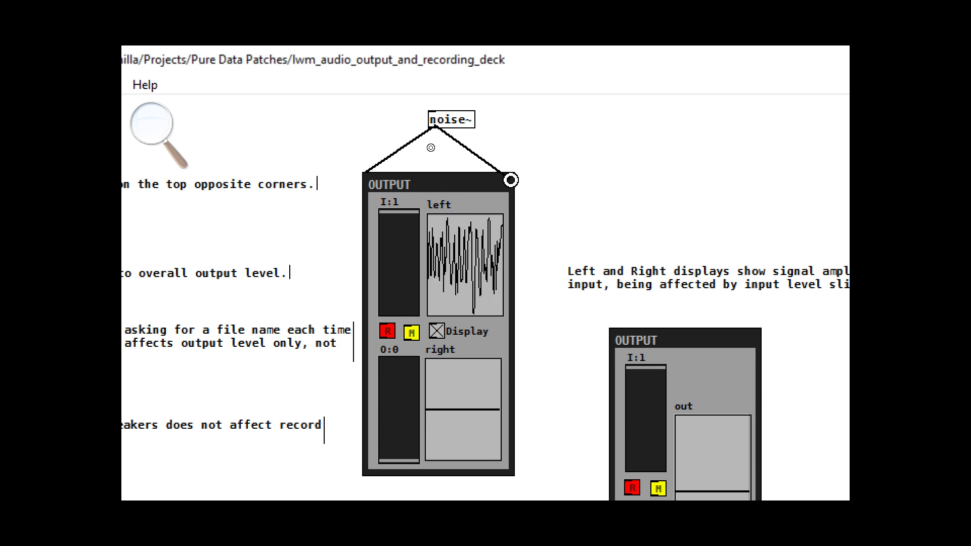
Connect noise~ to the stereo deck's right inlet and leave edit mode
{"action": "left_click_drag", "start_coordinate": [511, 180], "coordinate": [511, 178]}
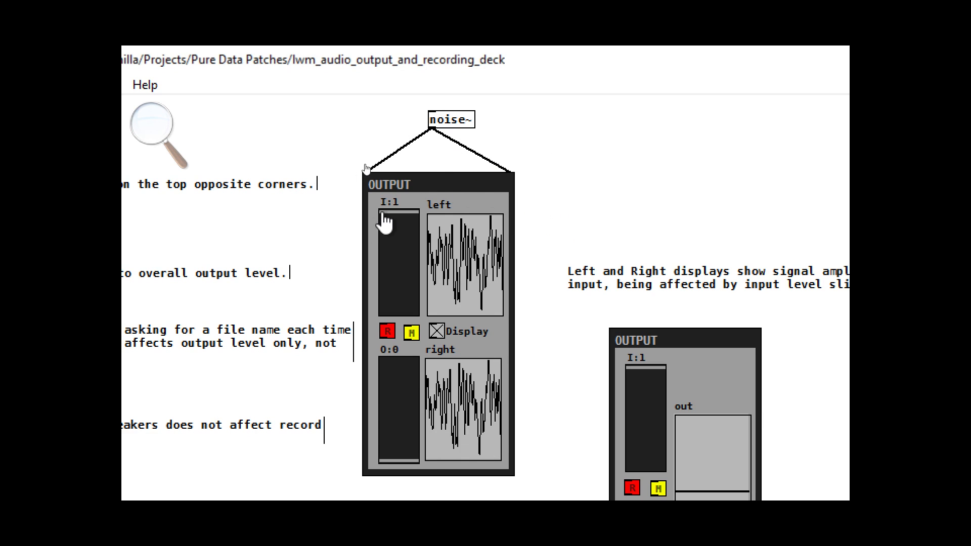
{"action": "key", "text": "ctrl+e"}
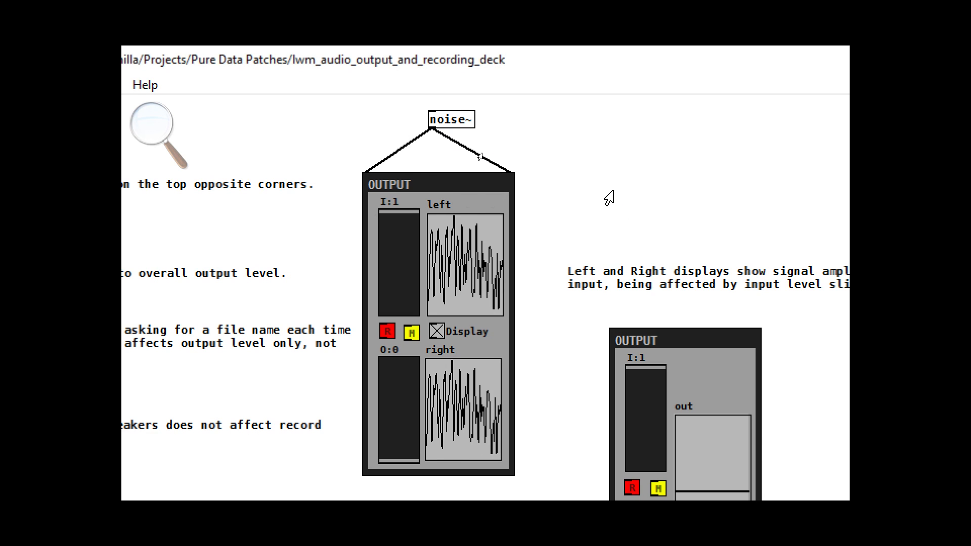
Test the stereo deck's levels with input at 0 and output at 1, and return them to input 1 and output 0
{"action": "left_click_drag", "start_coordinate": [398, 219], "coordinate": [419, 343]}
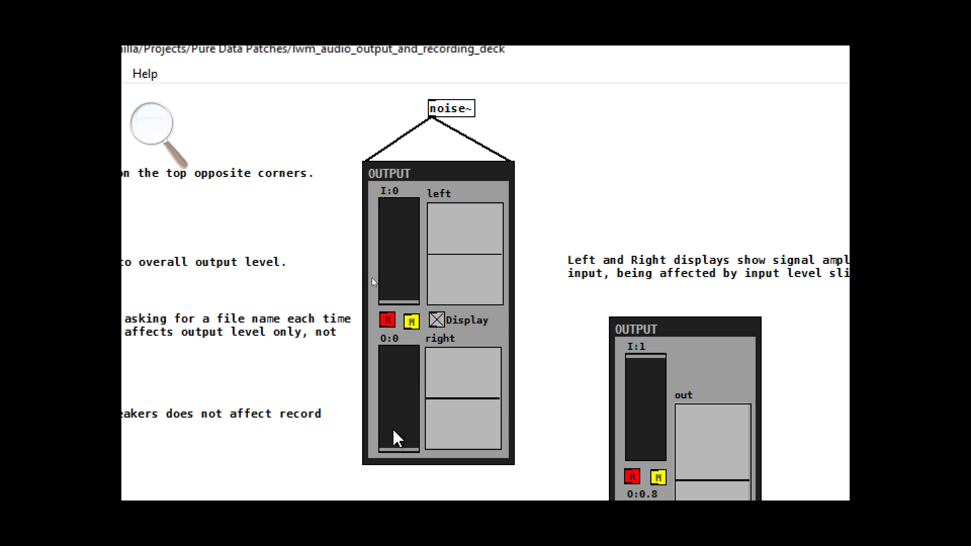
{"action": "left_click_drag", "start_coordinate": [402, 445], "coordinate": [405, 343]}
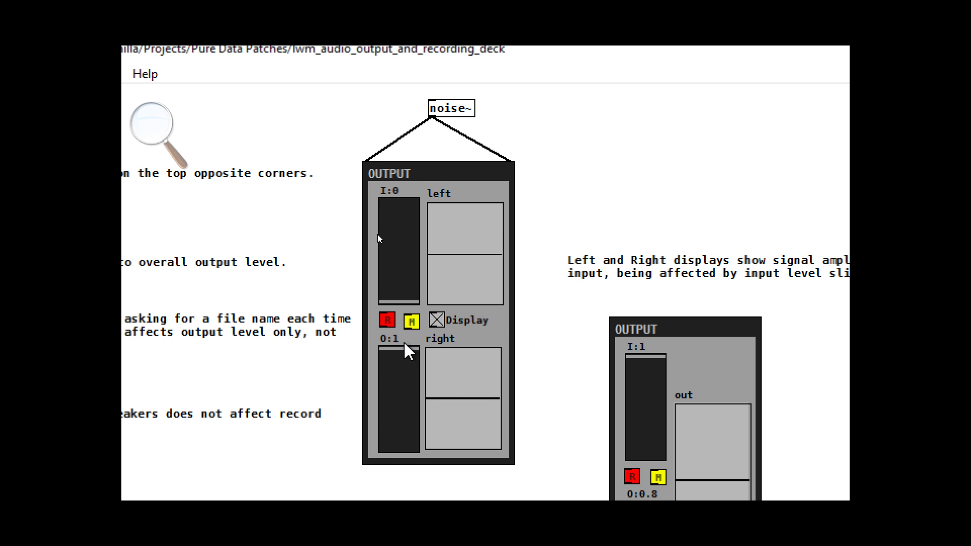
{"action": "left_click_drag", "start_coordinate": [411, 414], "coordinate": [412, 470]}
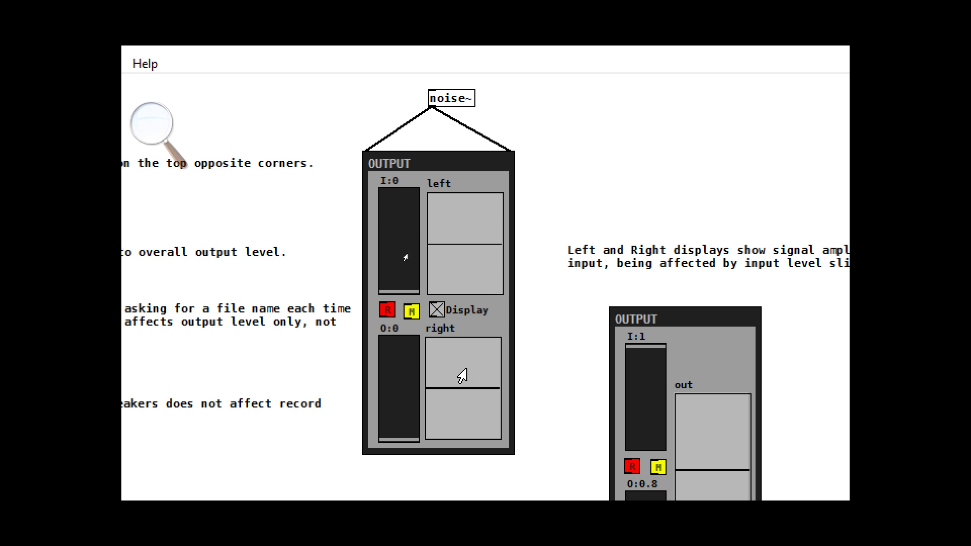
{"action": "left_click_drag", "start_coordinate": [396, 292], "coordinate": [412, 188]}
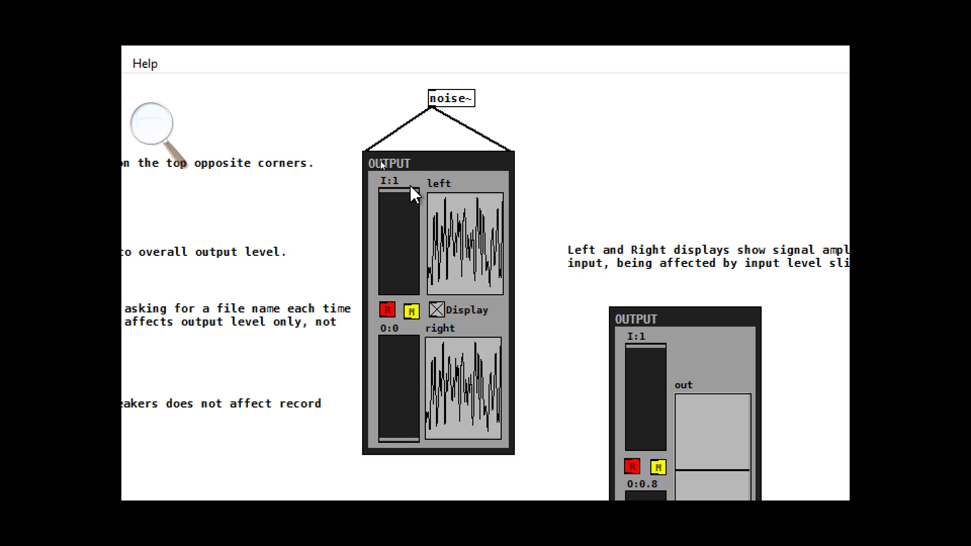
{"action": "mouse_move", "coordinate": [393, 441]}
{"action": "left_mouse_down"}
{"action": "mouse_move", "coordinate": [397, 432]}
{"action": "mouse_move", "coordinate": [392, 457]}
{"action": "left_mouse_up"}
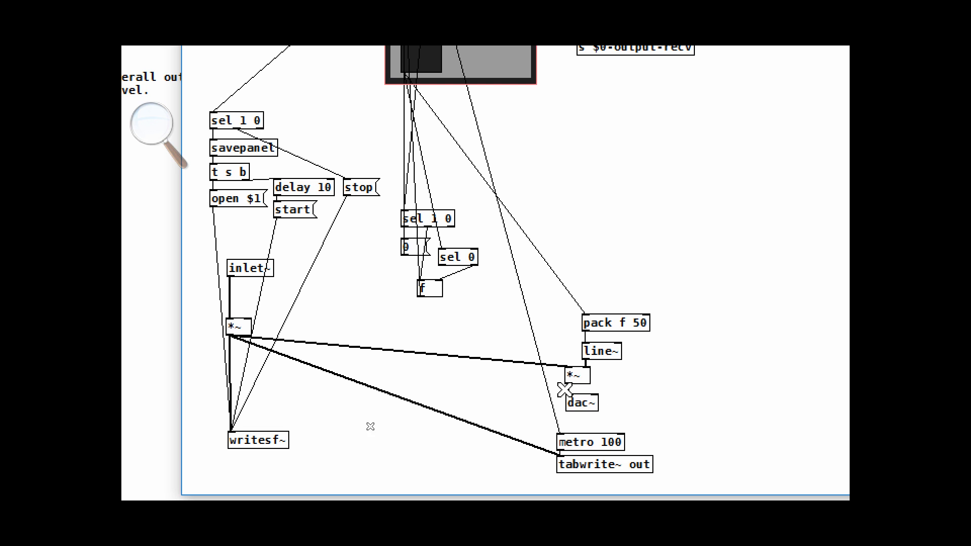
Connect the *~ object below line~ to the right inlet of dac~ in the mono deck's subpatch, and close the subpatch and canvas properties
{"action": "left_click_drag", "start_coordinate": [568, 385], "coordinate": [597, 400]}
{"action": "key", "text": "ctrl+w"}
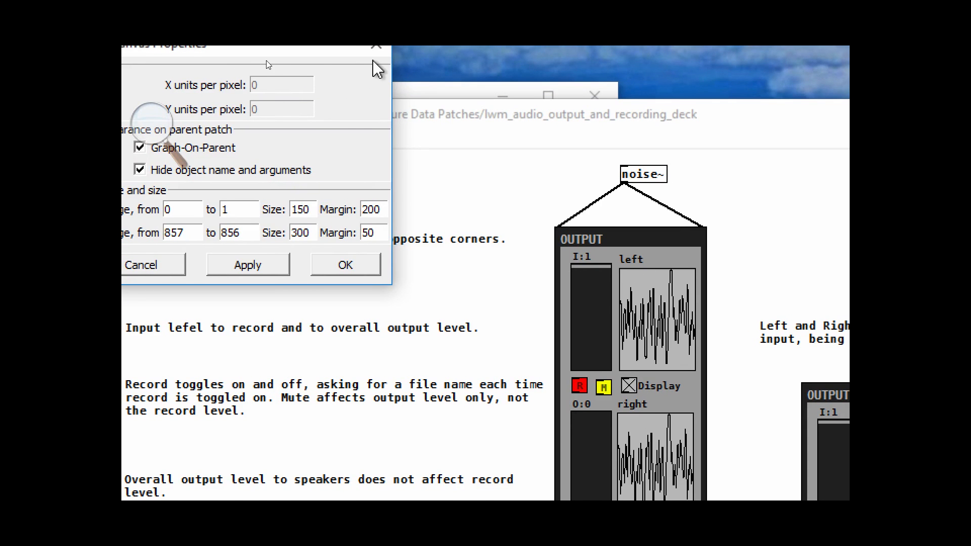
{"action": "left_click", "coordinate": [376, 46]}
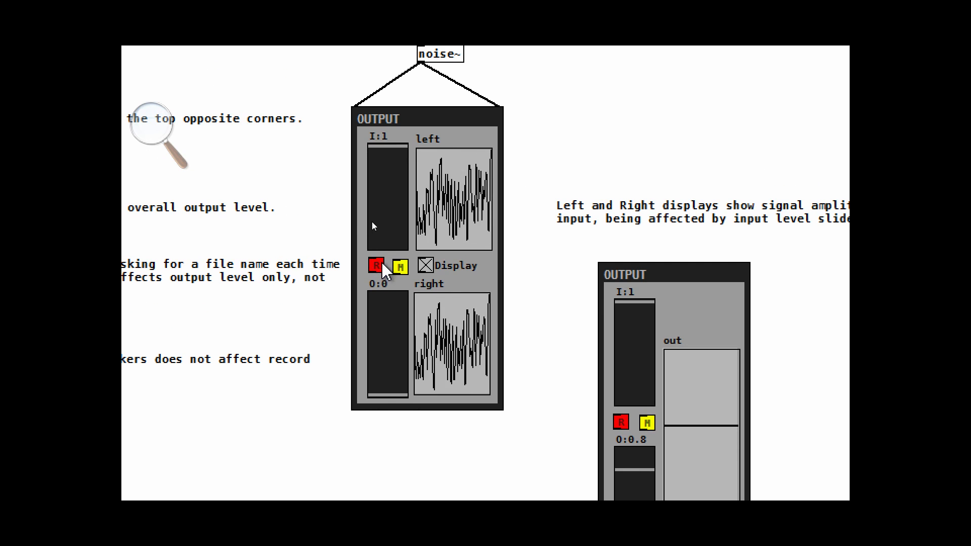
Start recording on the stereo deck to a file named test in the audio folder
{"action": "left_click", "coordinate": [377, 266]}
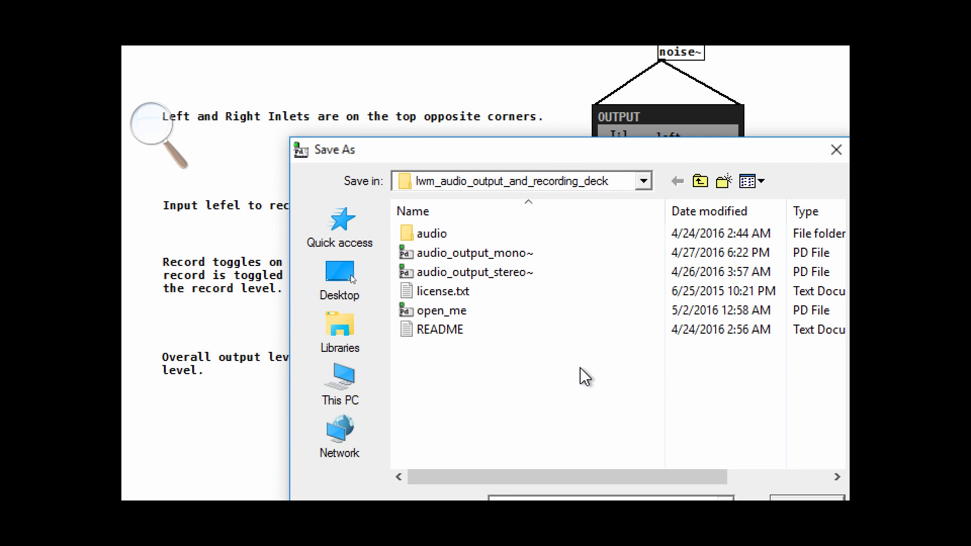
{"action": "left_click", "coordinate": [428, 233]}
{"action": "double_click", "coordinate": [428, 234]}
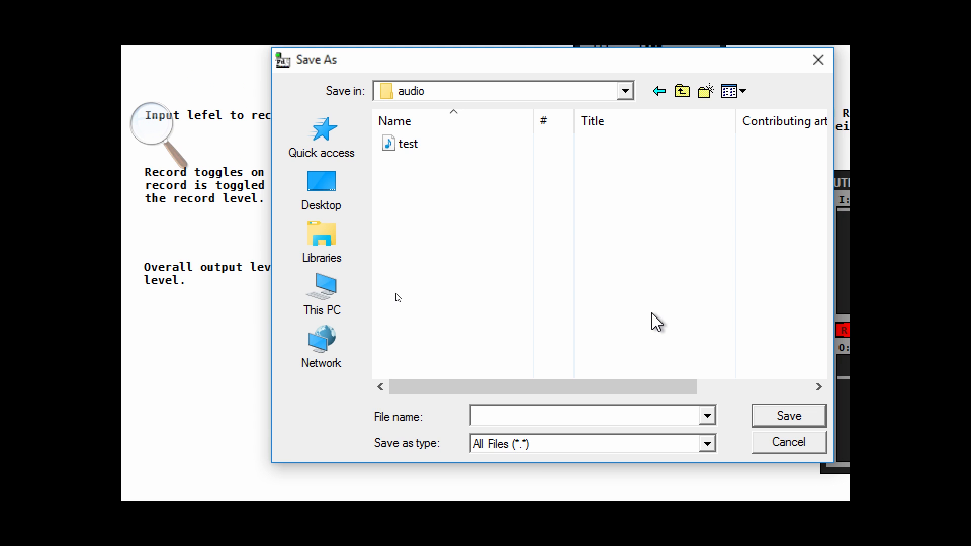
{"action": "type", "text": "test"}
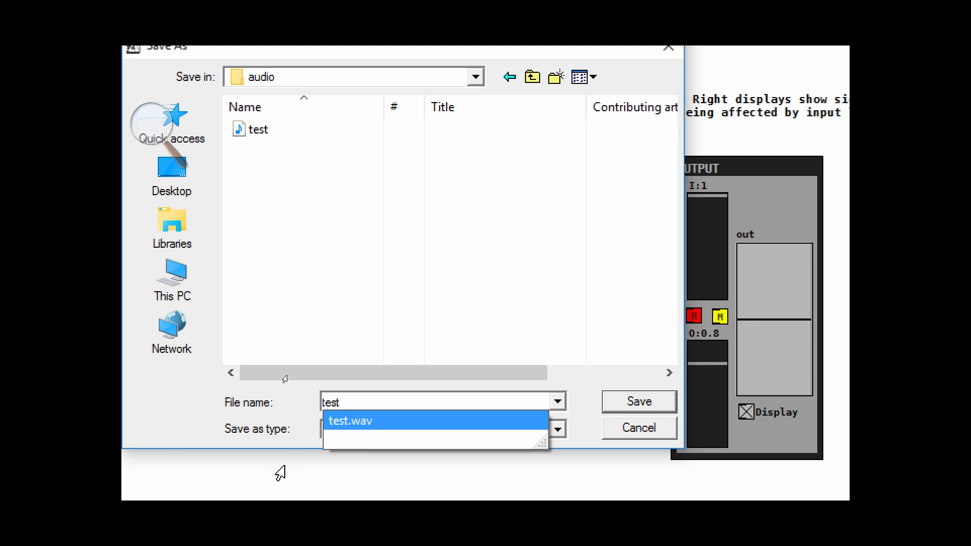
{"action": "left_click", "coordinate": [645, 399]}
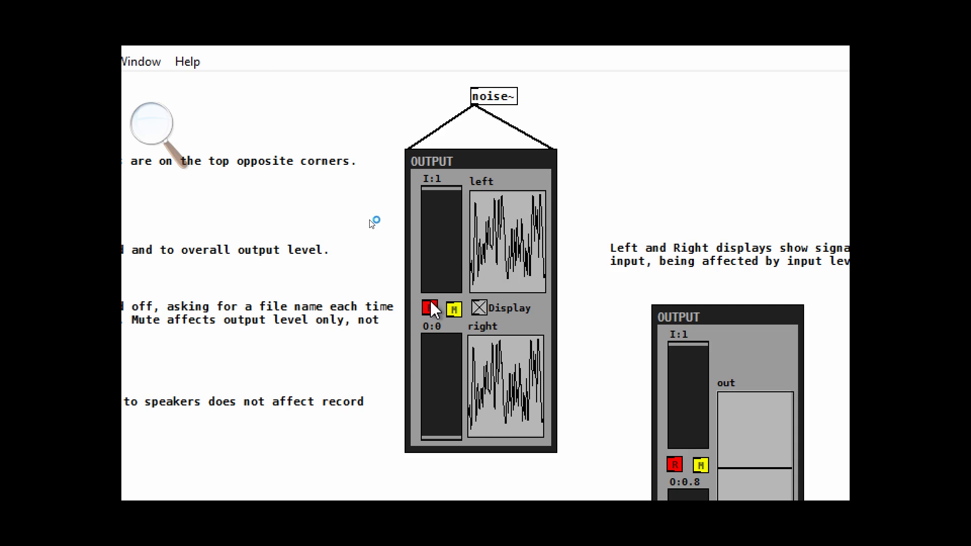
Play back the test recording from the audio folder and close the media player
{"action": "left_click_drag", "start_coordinate": [590, 107], "coordinate": [580, 424]}
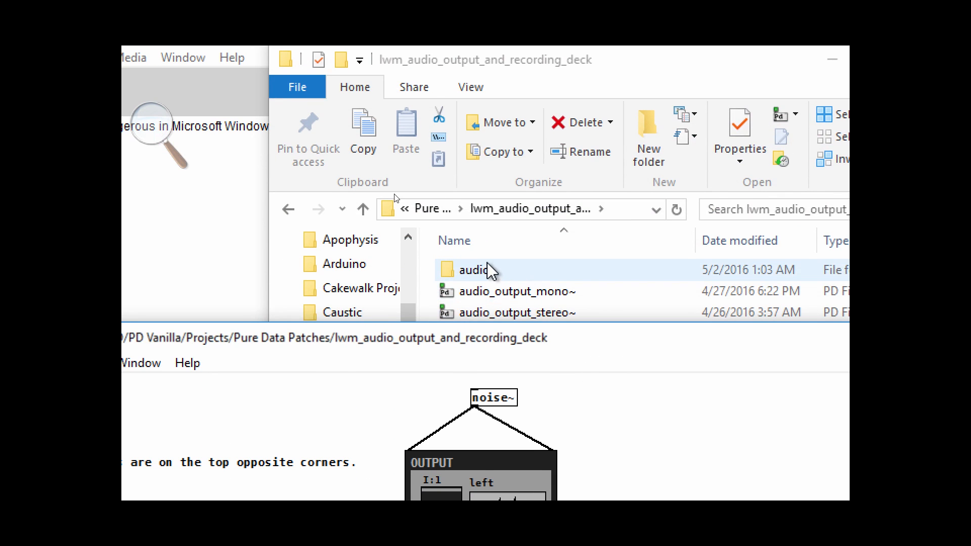
{"action": "double_click", "coordinate": [481, 273]}
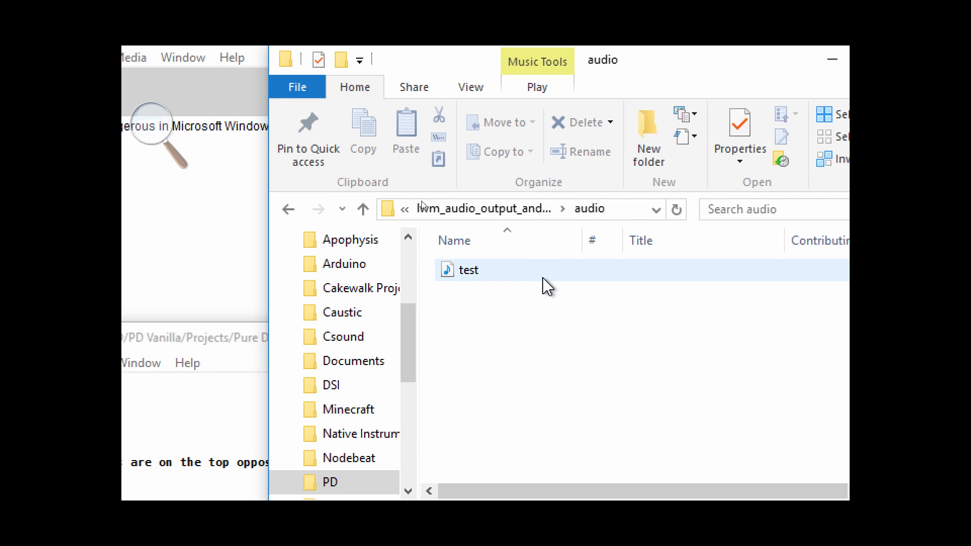
{"action": "double_click", "coordinate": [463, 272]}
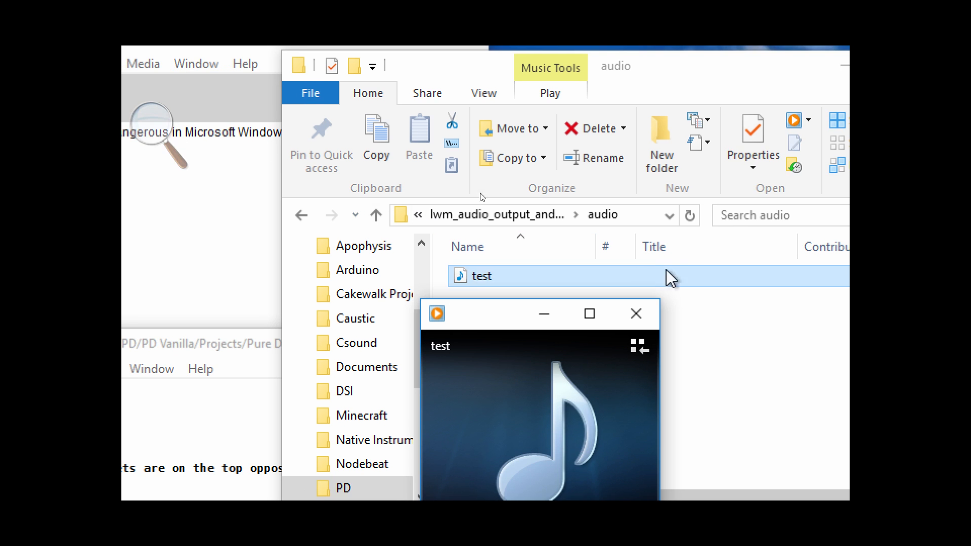
{"action": "left_click", "coordinate": [640, 316]}
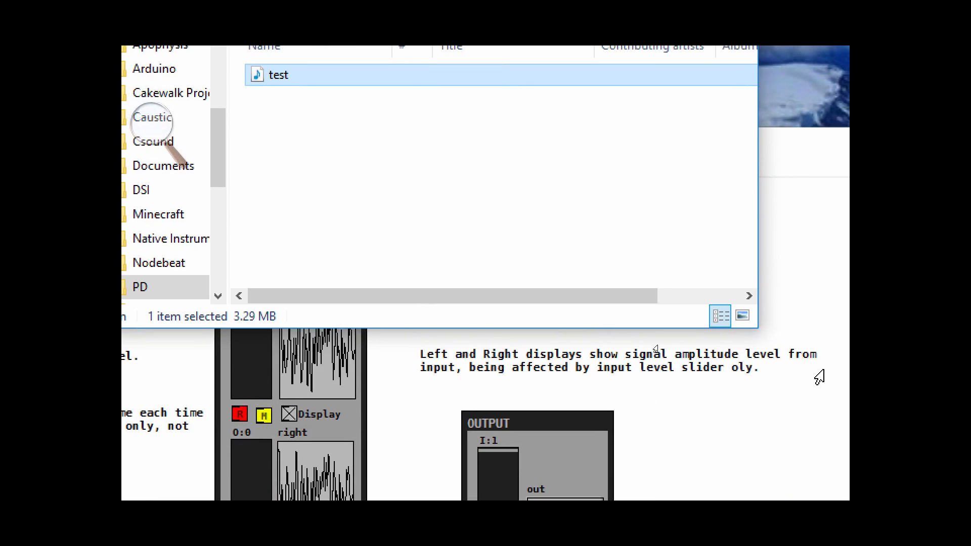
Set the stereo deck's input level to 0.51 and start a new recording that replaces test.wav in the audio folder
{"action": "left_click", "coordinate": [796, 428]}
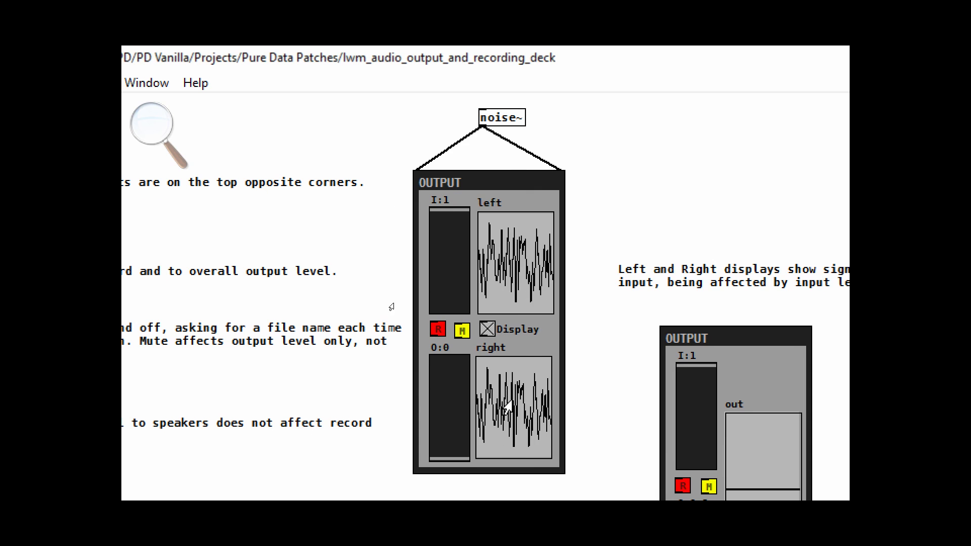
{"action": "left_click_drag", "start_coordinate": [460, 213], "coordinate": [463, 264]}
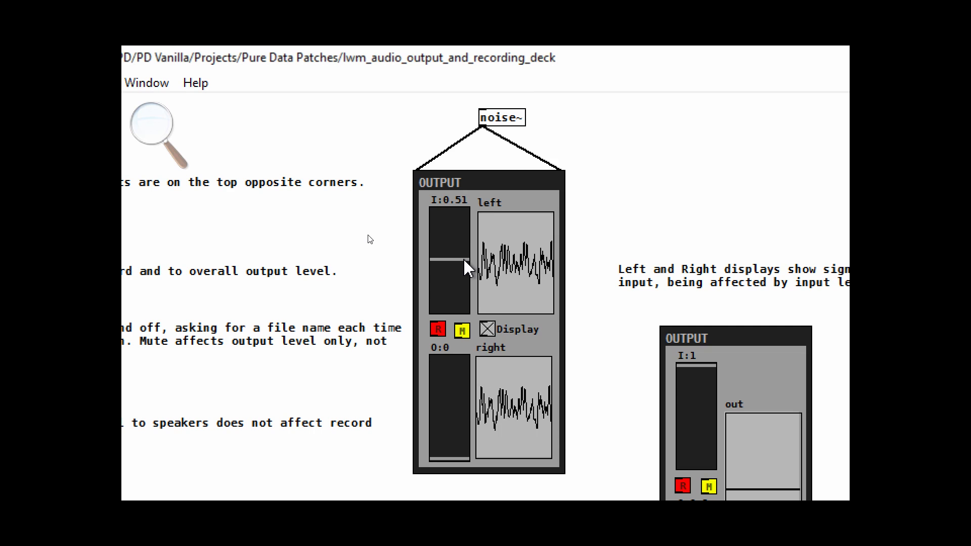
{"action": "left_click", "coordinate": [438, 329]}
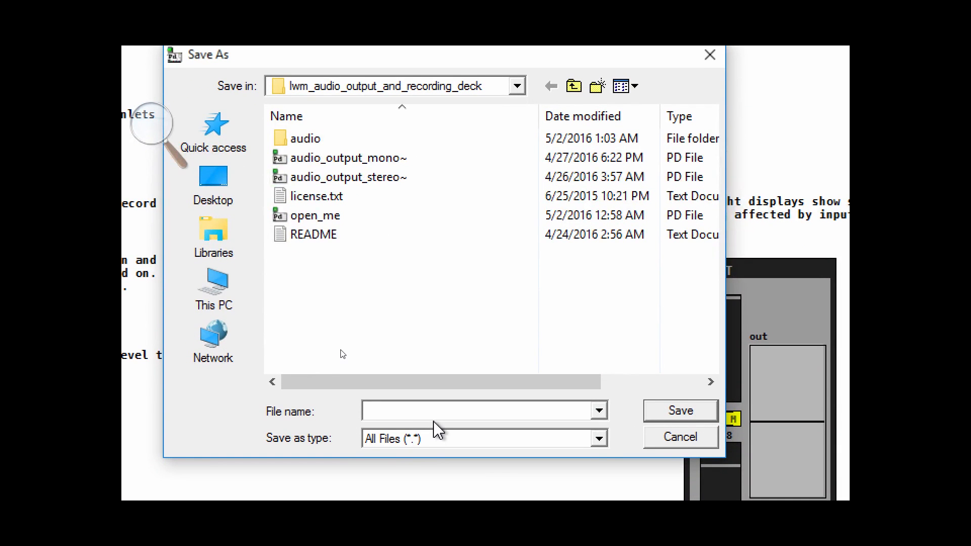
{"action": "double_click", "coordinate": [299, 143]}
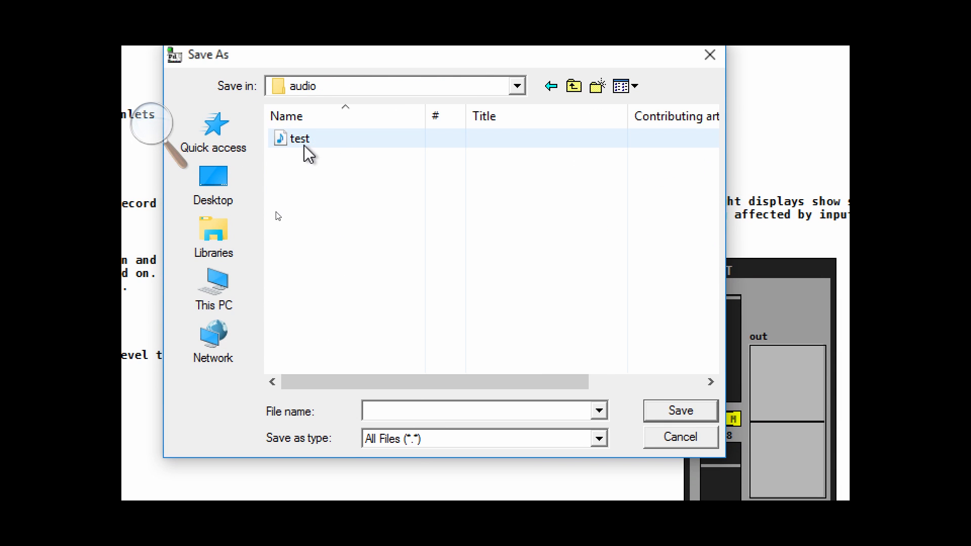
{"action": "double_click", "coordinate": [301, 141]}
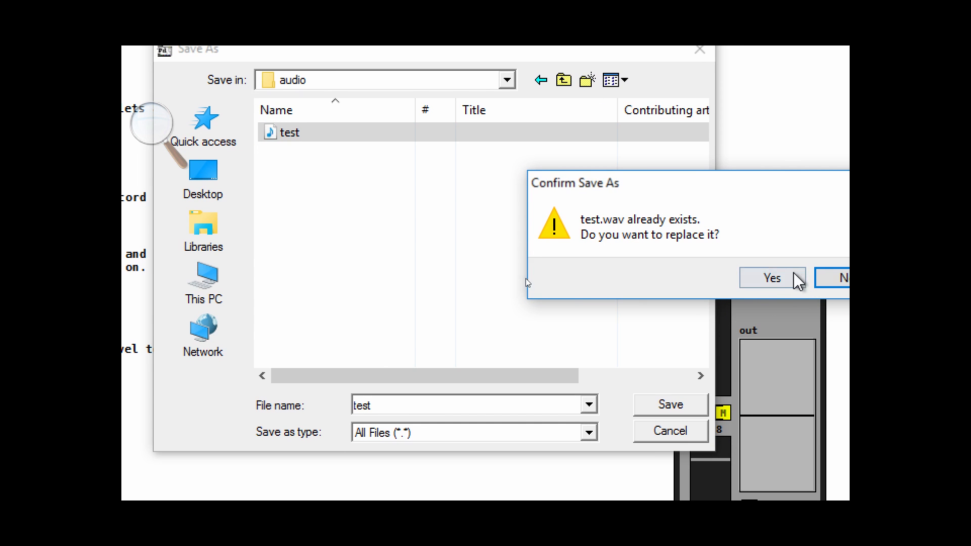
{"action": "left_click", "coordinate": [778, 278]}
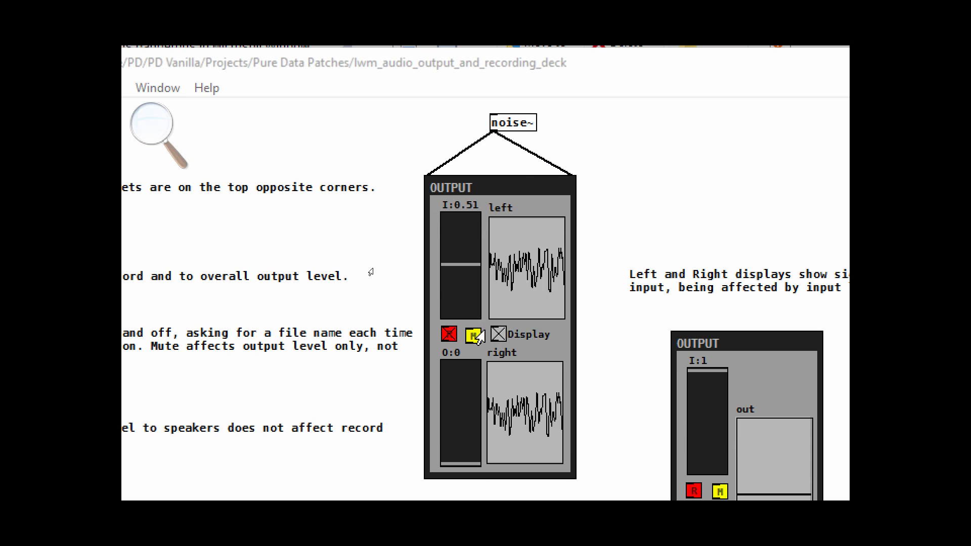
Stop the stereo deck's recording, play back the new test file from the audio folder and return to the patch
{"action": "left_click", "coordinate": [449, 336]}
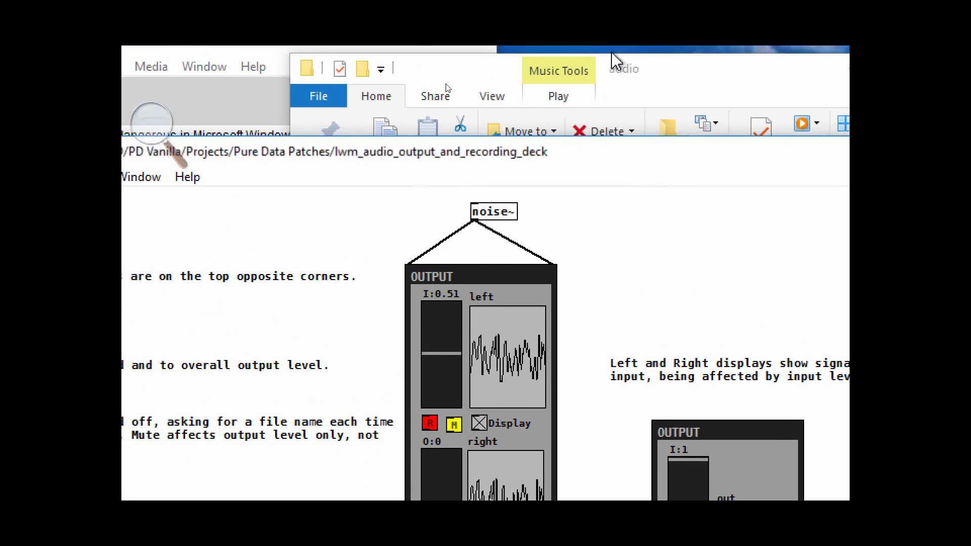
{"action": "left_click_drag", "start_coordinate": [645, 158], "coordinate": [596, 395]}
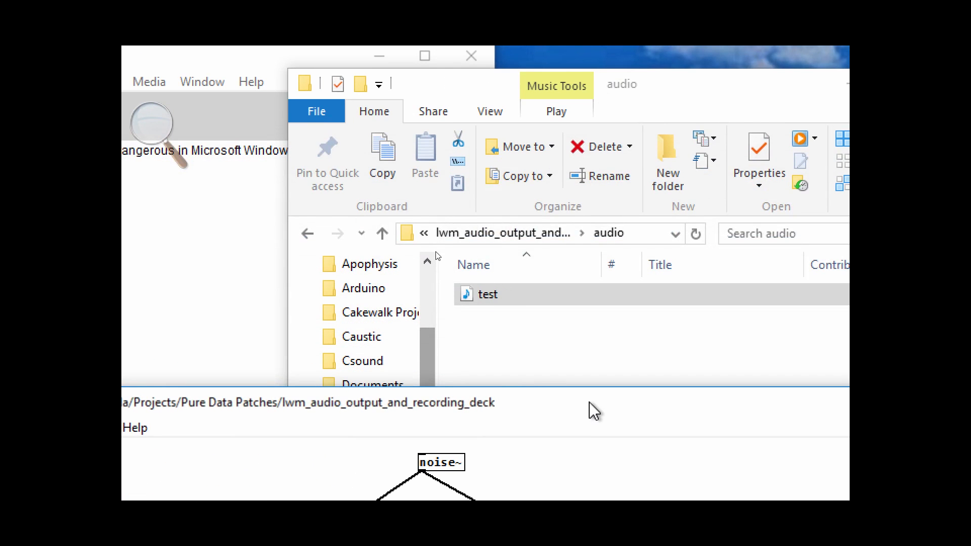
{"action": "left_click", "coordinate": [581, 354]}
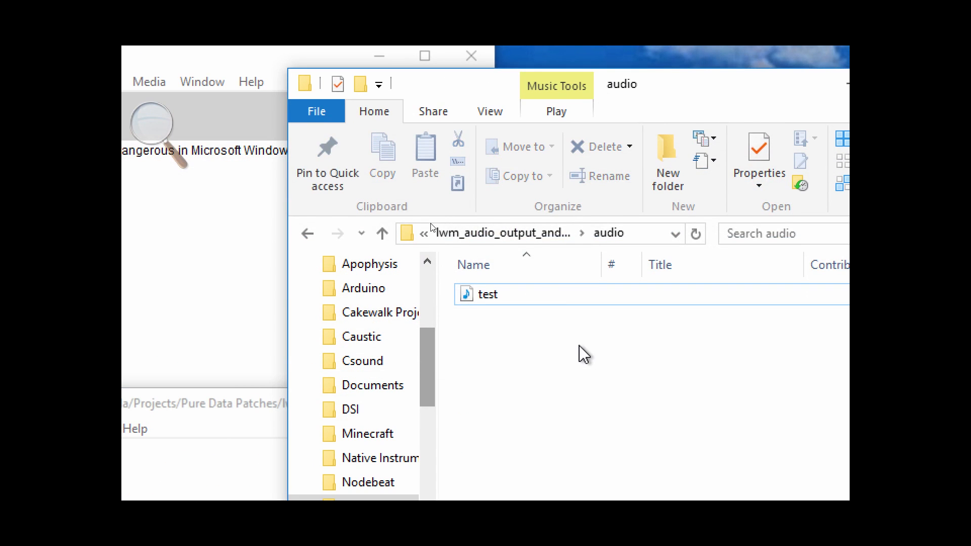
{"action": "double_click", "coordinate": [505, 301]}
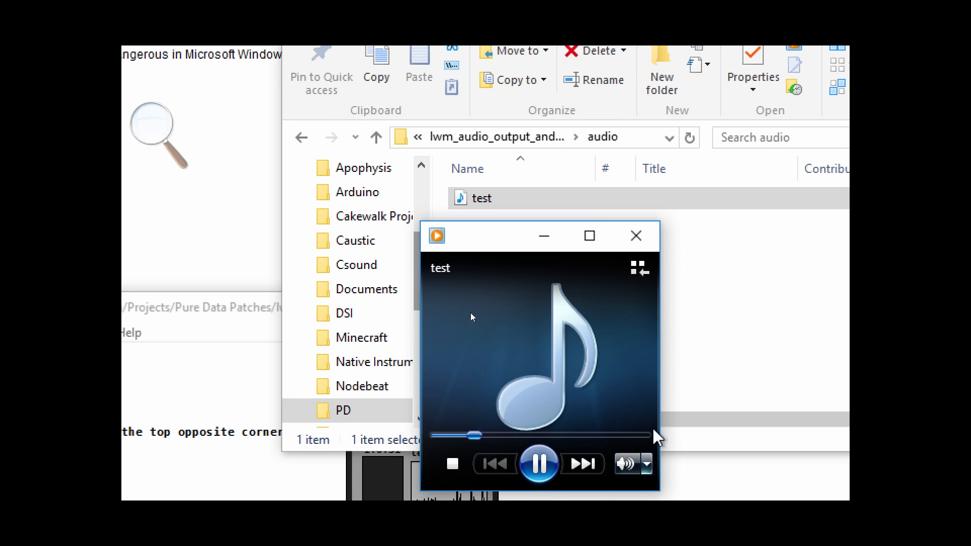
{"action": "left_click", "coordinate": [642, 332]}
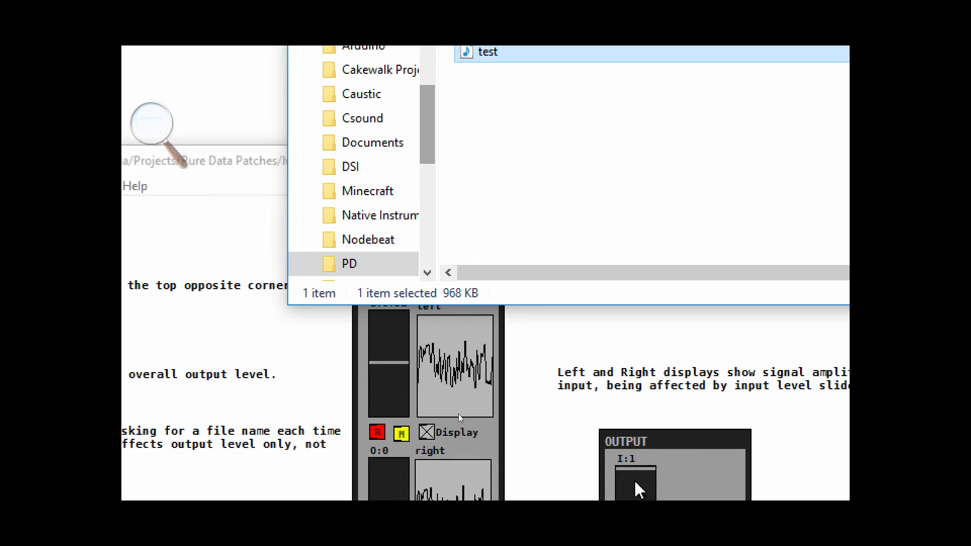
{"action": "left_click", "coordinate": [542, 455]}
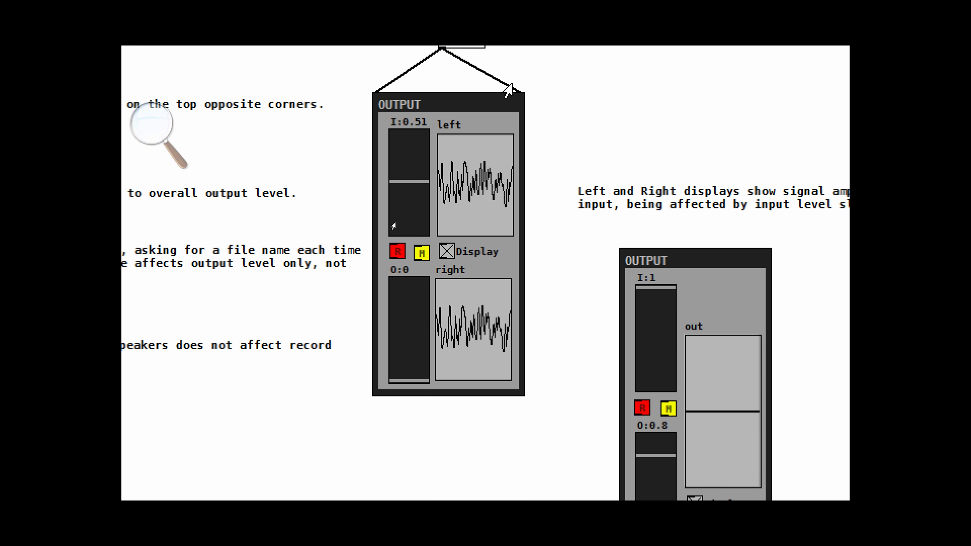
Delete both connections between the noise~ object and the stereo deck's inlets
{"action": "key", "text": "ctrl+e"}
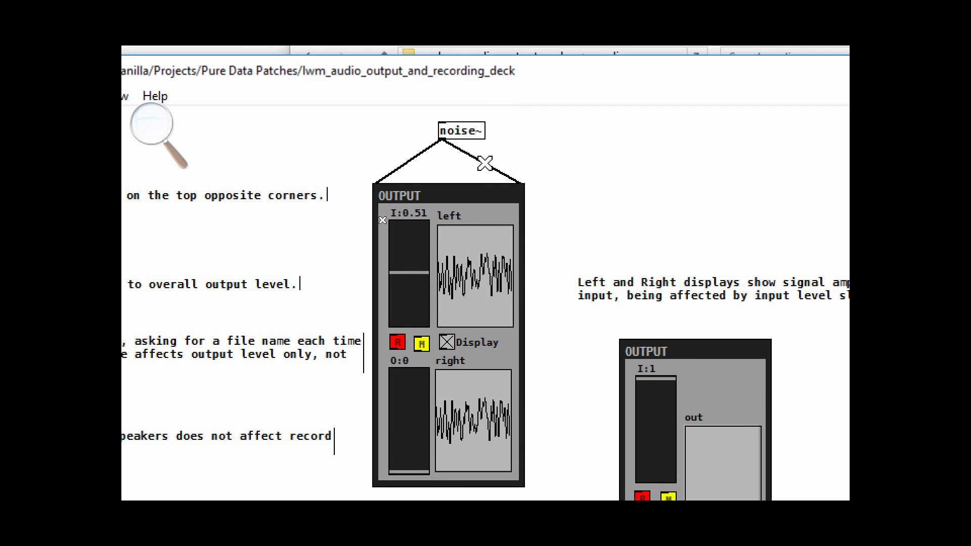
{"action": "left_click", "coordinate": [485, 162]}
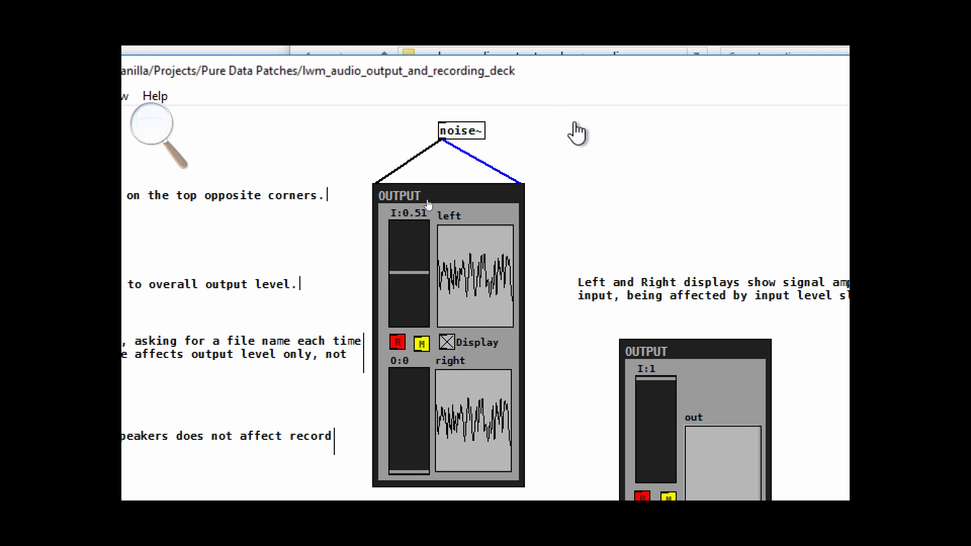
{"action": "key", "text": "Delete"}
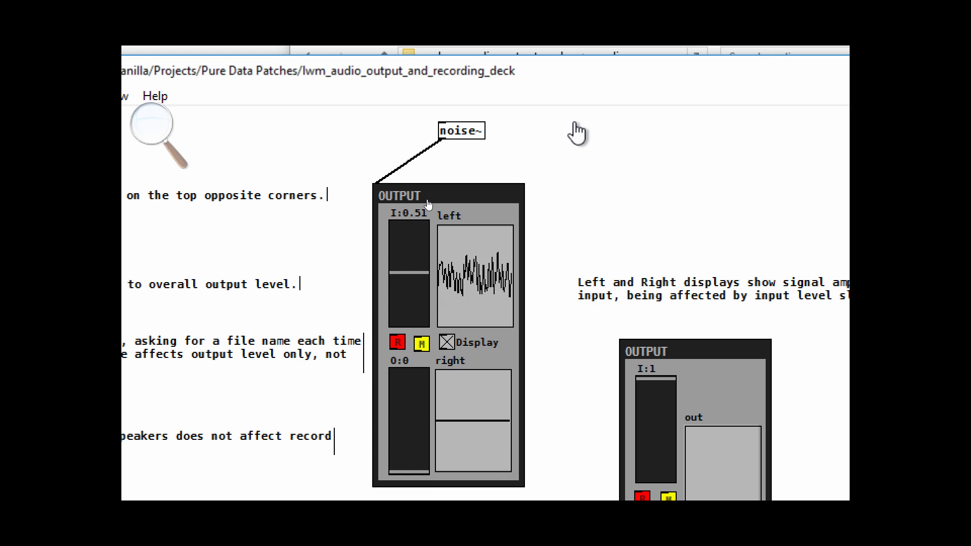
{"action": "left_click", "coordinate": [410, 153]}
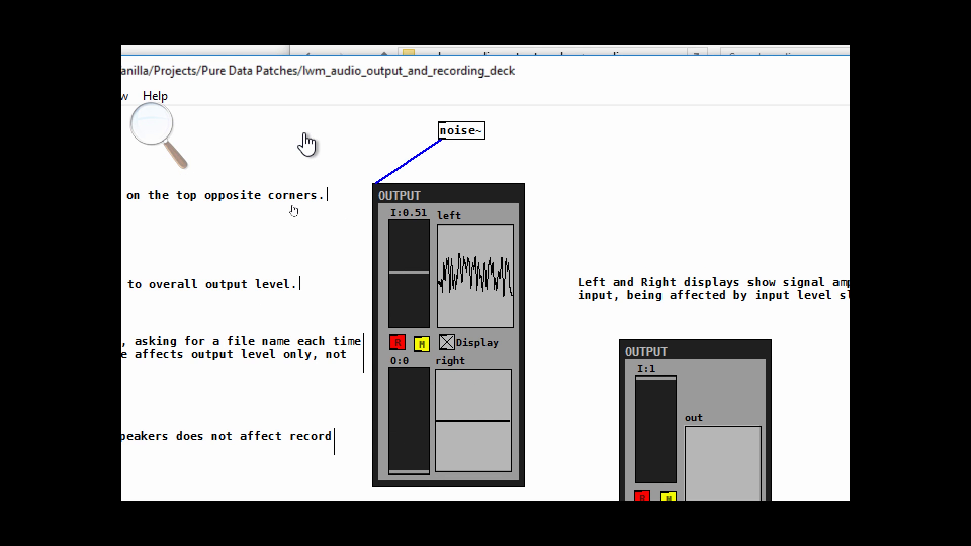
{"action": "key", "text": "Delete"}
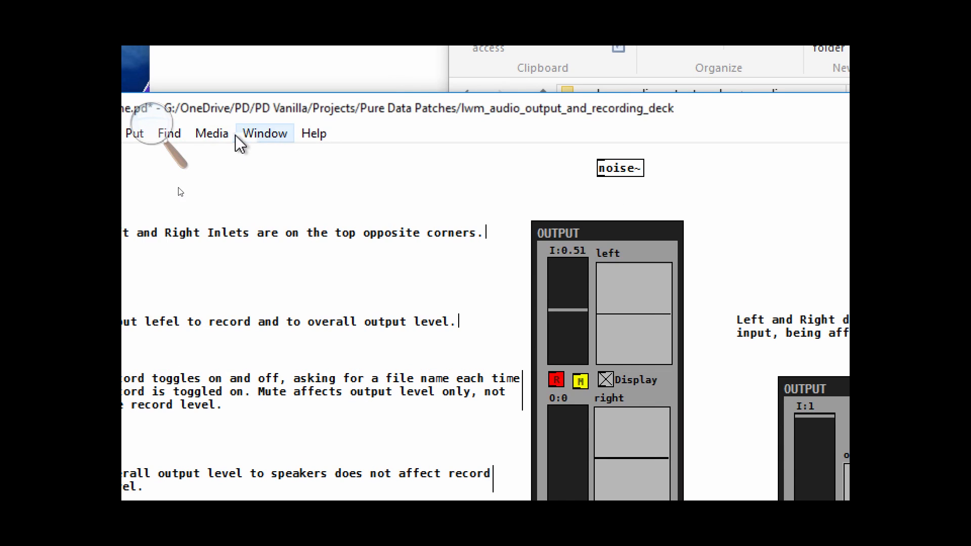
Check the input and output devices in the audio settings and accept them as they are
{"action": "left_click", "coordinate": [222, 136]}
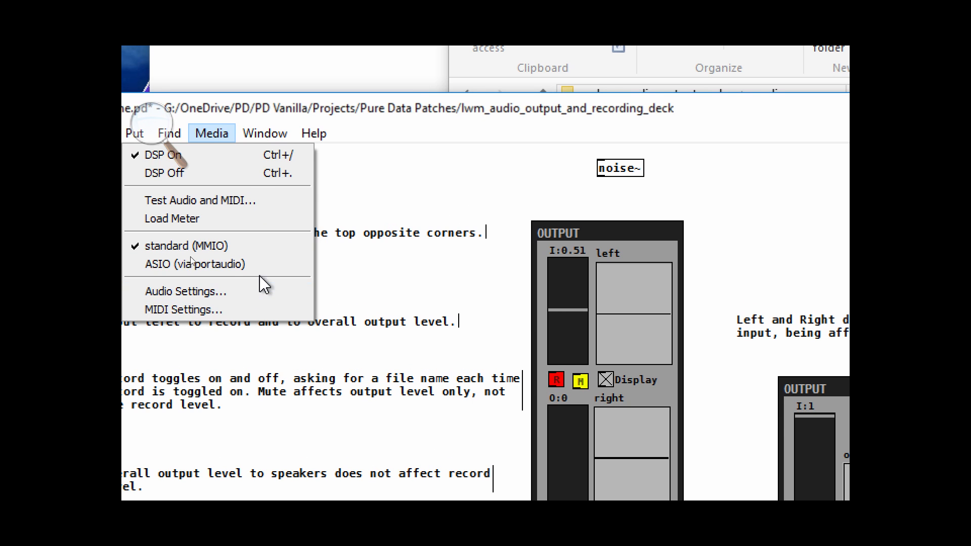
{"action": "left_click", "coordinate": [262, 293]}
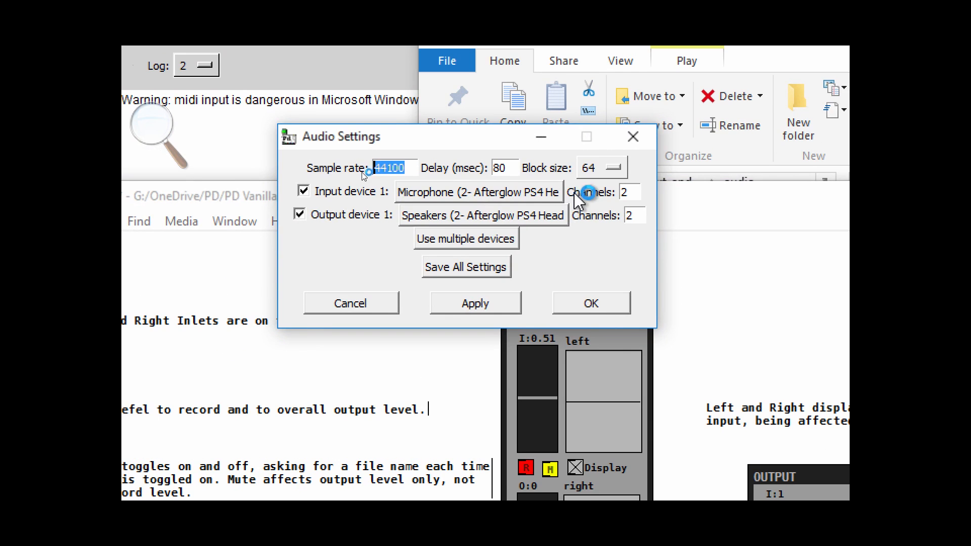
{"action": "left_click", "coordinate": [604, 309]}
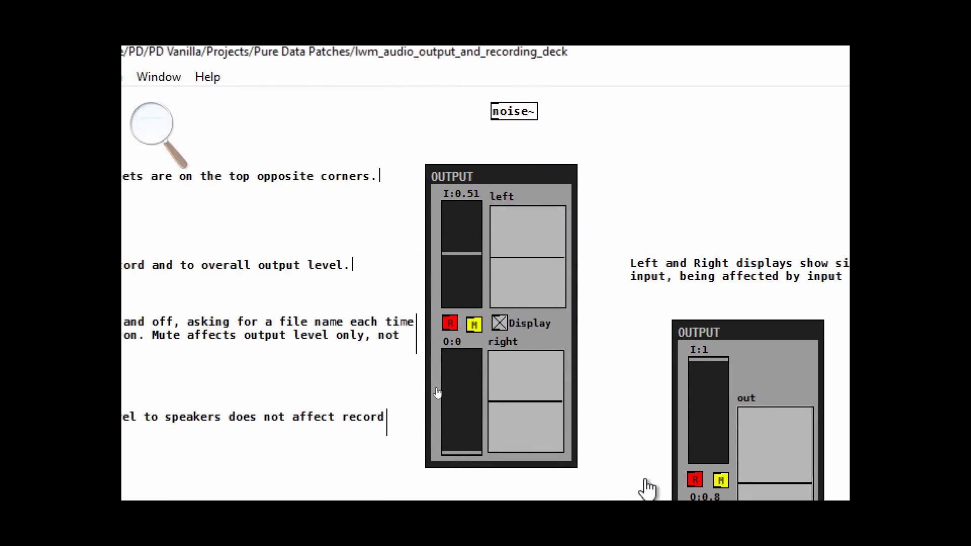
Replace noise~ with an adc~ object and connect its two outlets to the stereo deck's left and right inlets
{"action": "double_click", "coordinate": [514, 136]}
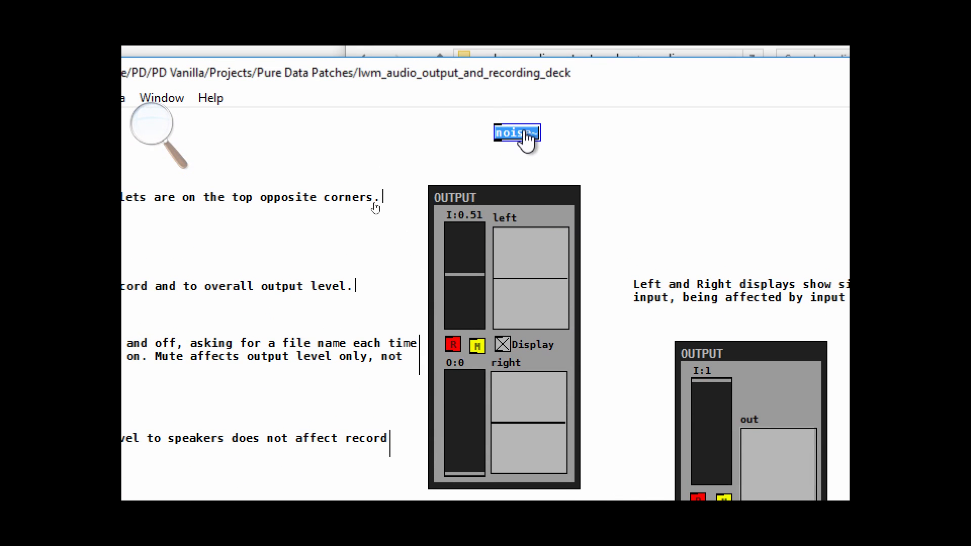
{"action": "key", "text": "BackSpace"}
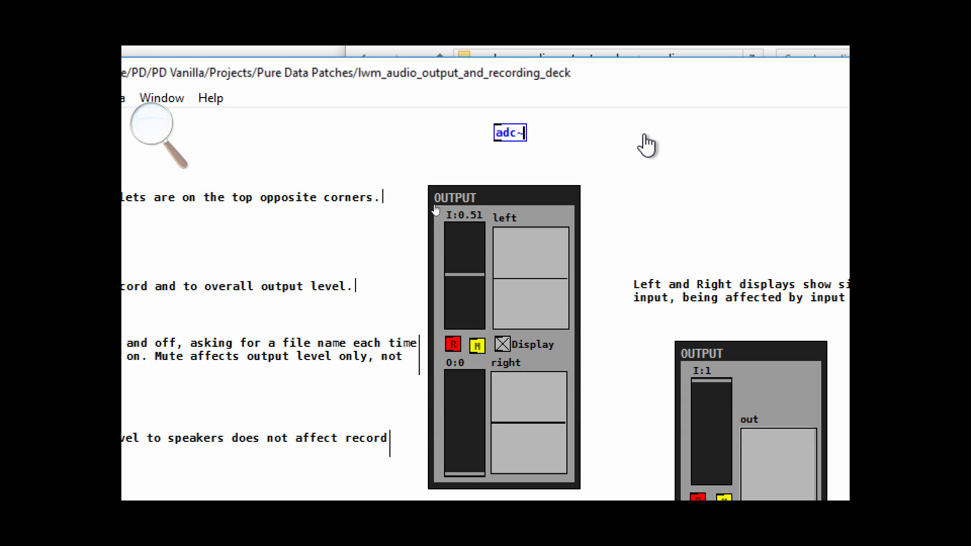
{"action": "left_click", "coordinate": [629, 134]}
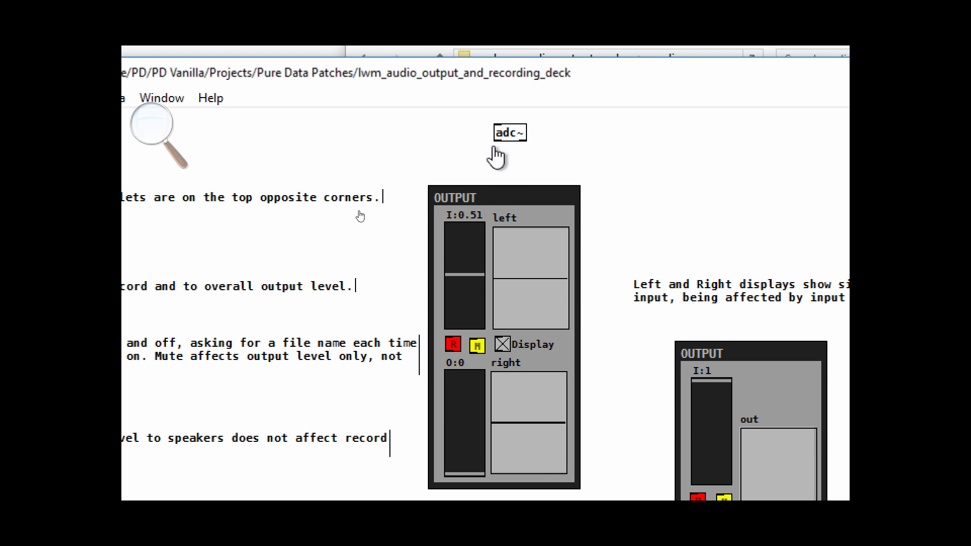
{"action": "left_click_drag", "start_coordinate": [501, 137], "coordinate": [436, 191]}
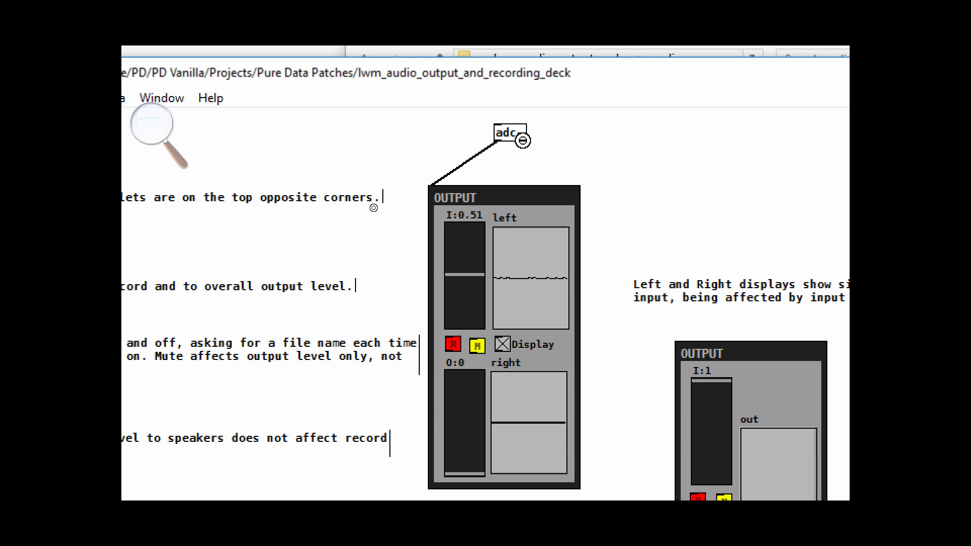
{"action": "left_click_drag", "start_coordinate": [522, 140], "coordinate": [572, 188]}
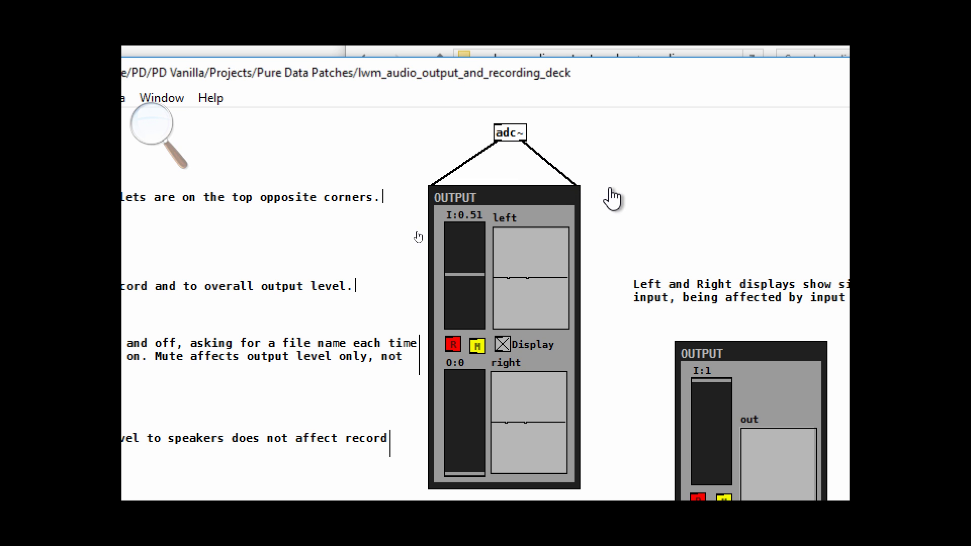
{"action": "key", "text": "ctrl+e"}
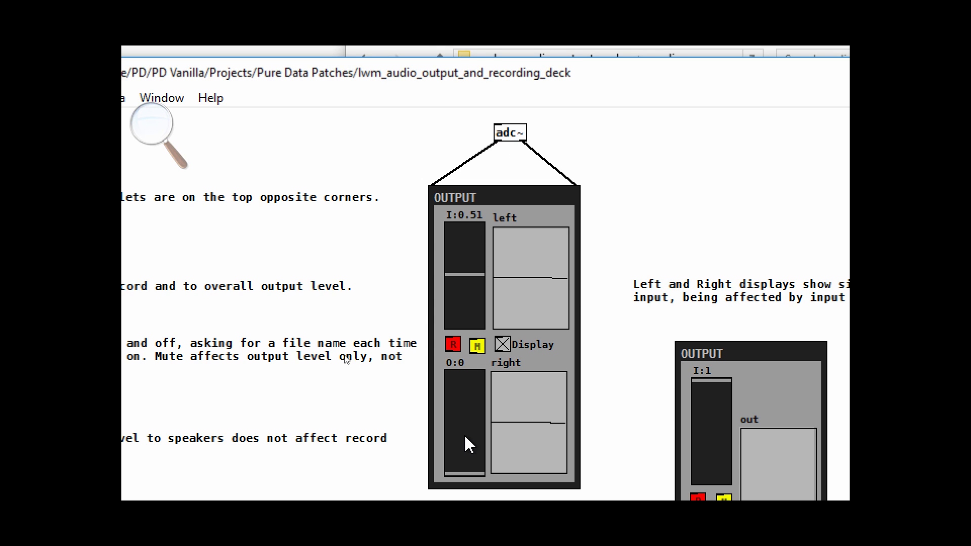
Try the stereo deck's output level at a higher setting, return it to 0, and set the input level to 1
{"action": "left_click_drag", "start_coordinate": [464, 473], "coordinate": [471, 429]}
{"action": "left_click_drag", "start_coordinate": [470, 388], "coordinate": [472, 481]}
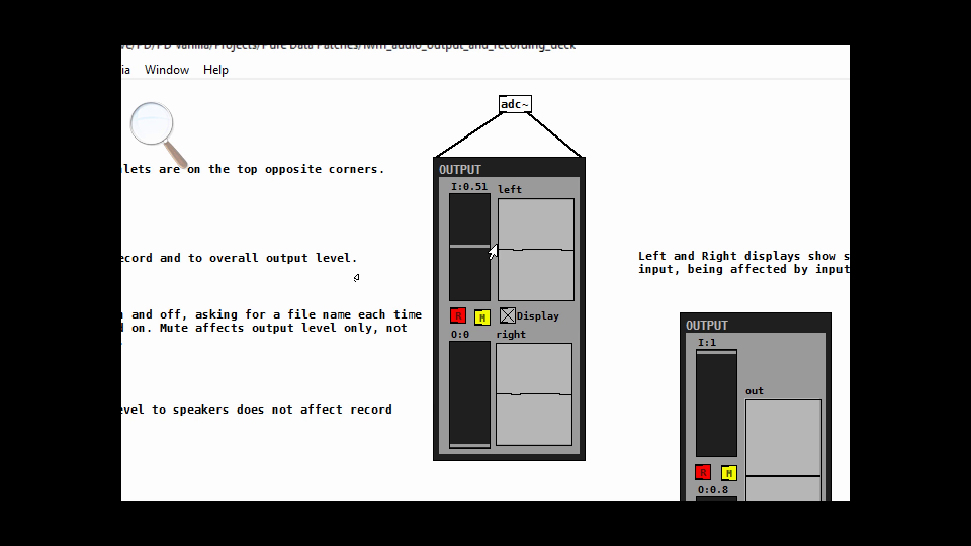
{"action": "left_click_drag", "start_coordinate": [482, 243], "coordinate": [487, 193]}
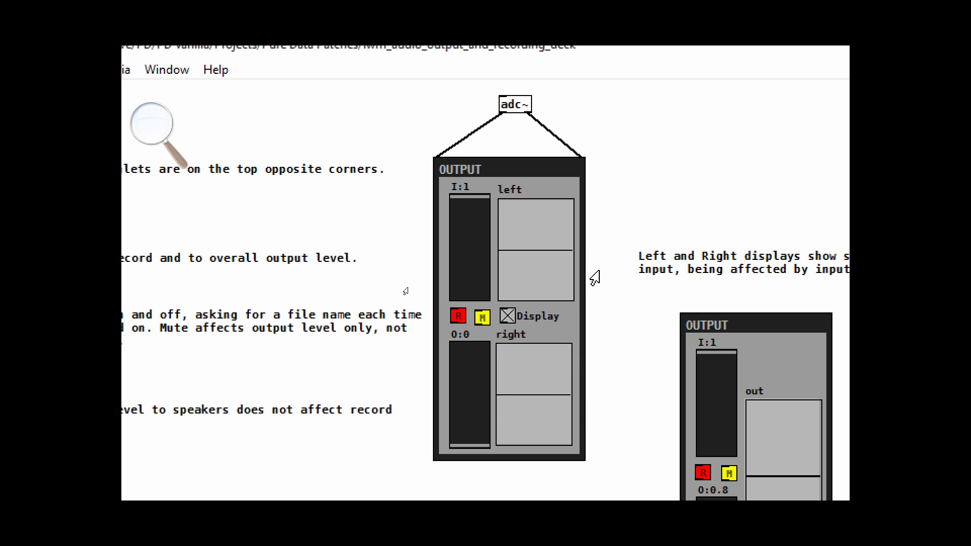
Record the microphone input with the stereo deck to a file named voice in the audio folder and stop the recording
{"action": "left_click", "coordinate": [460, 315]}
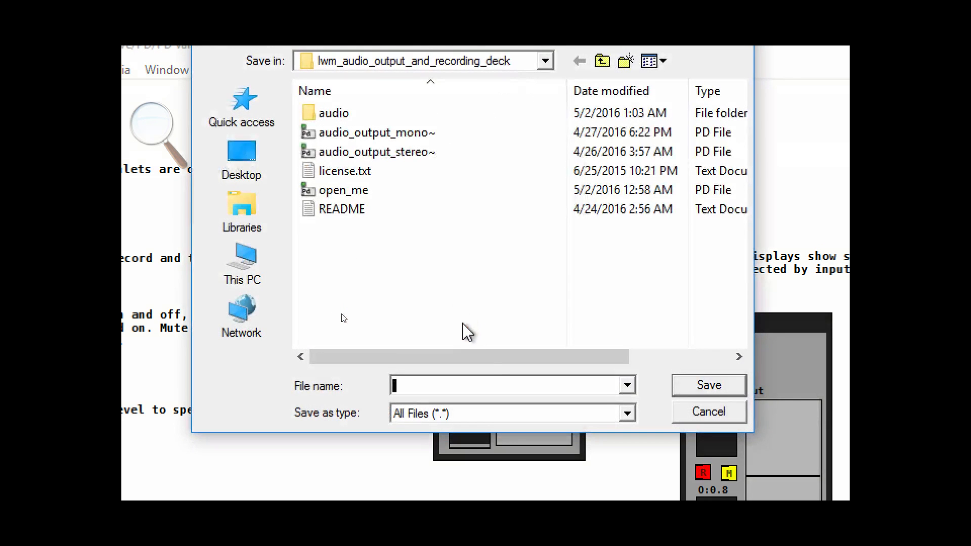
{"action": "double_click", "coordinate": [412, 120]}
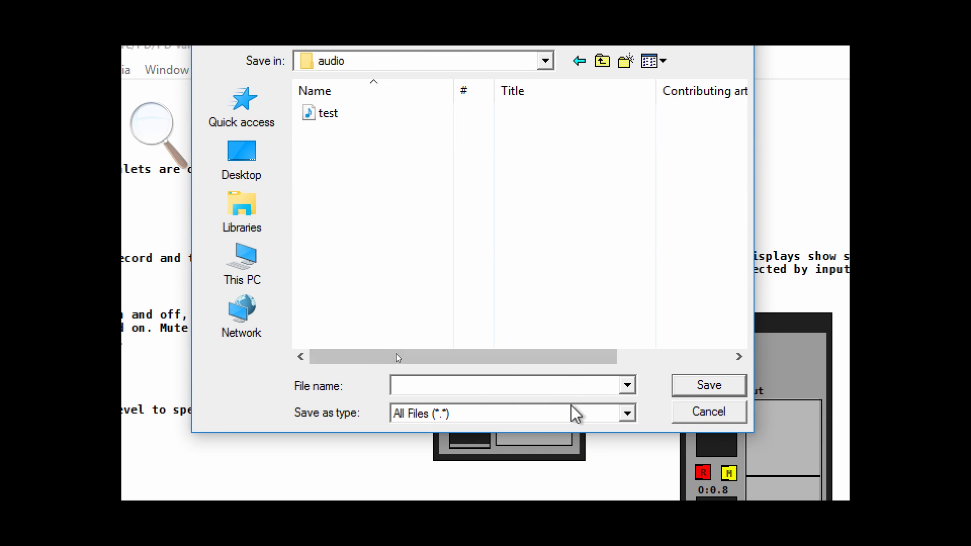
{"action": "left_click", "coordinate": [491, 384]}
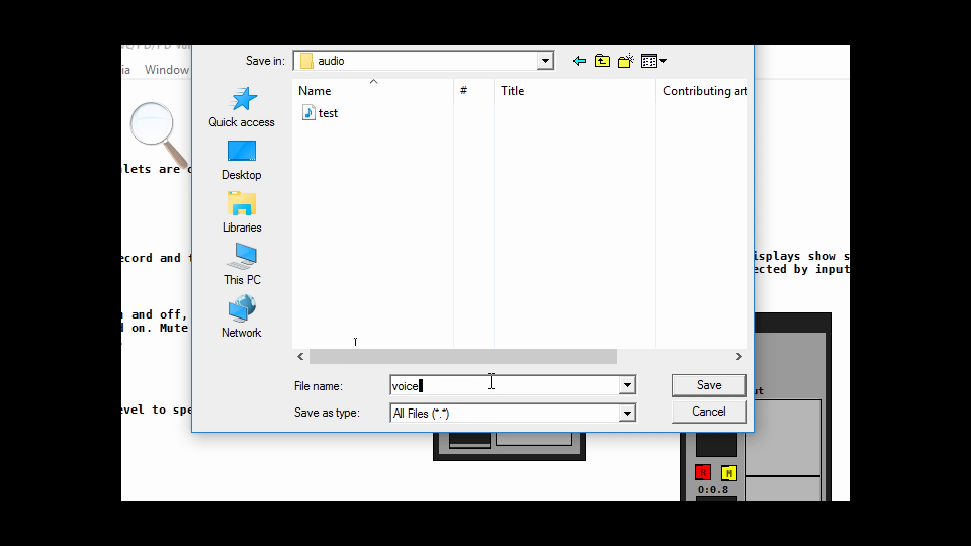
{"action": "key", "text": "Return"}
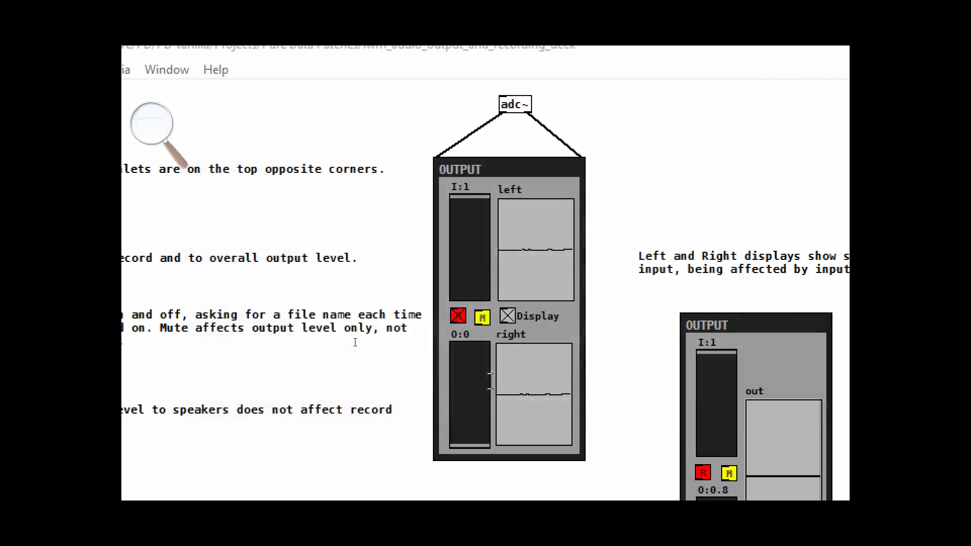
{"action": "left_click", "coordinate": [459, 313]}
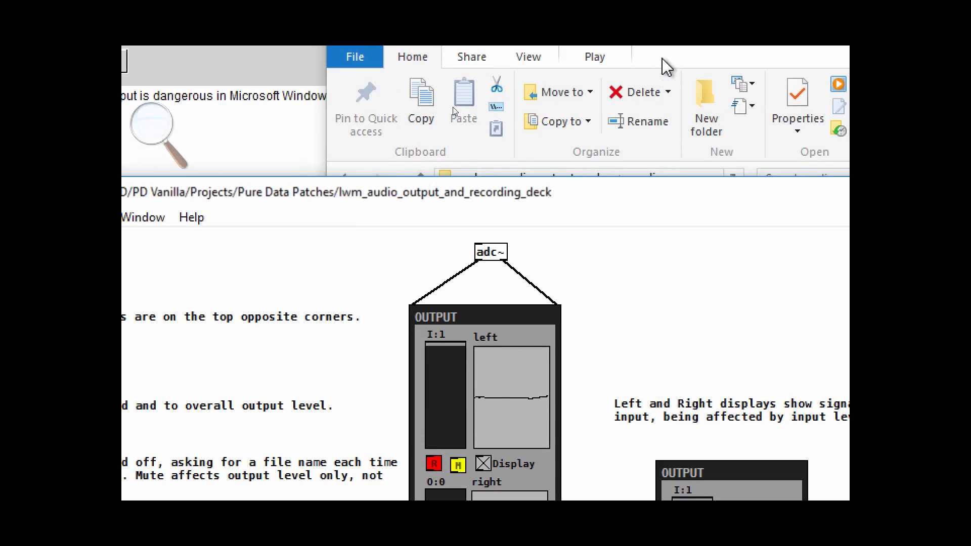
Play back the voice recording from the audio folder, close the media player and return to the patch
{"action": "left_click_drag", "start_coordinate": [644, 200], "coordinate": [603, 319]}
{"action": "left_click", "coordinate": [530, 272]}
{"action": "double_click", "coordinate": [531, 274]}
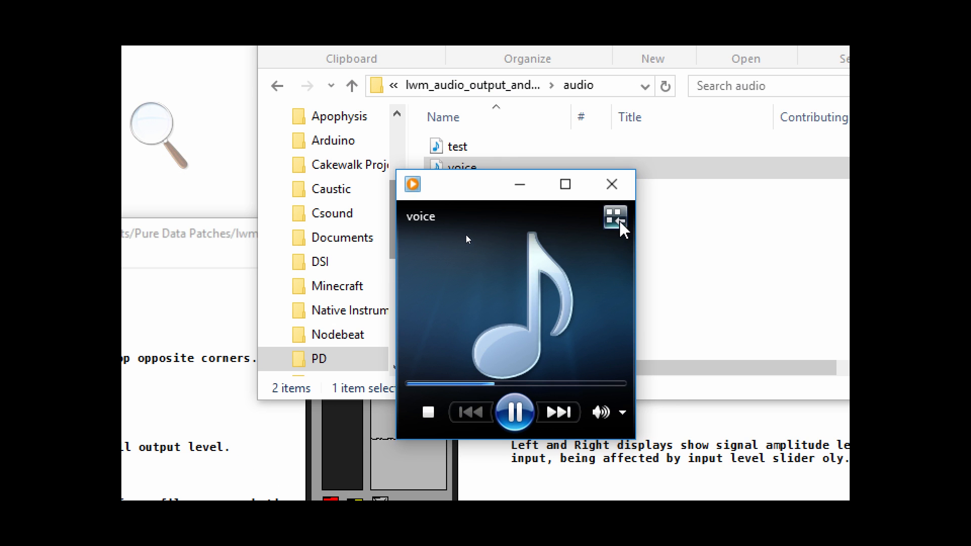
{"action": "left_click", "coordinate": [619, 187]}
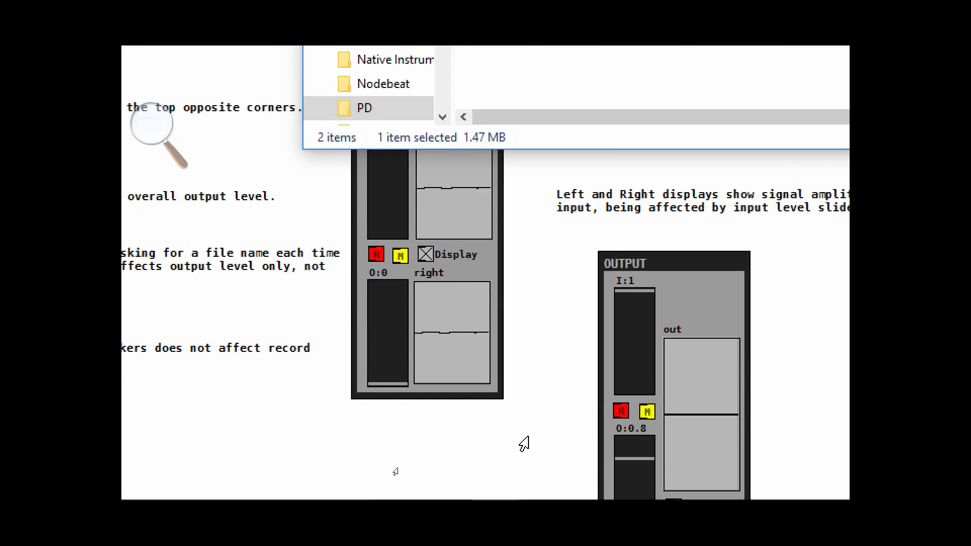
{"action": "left_click", "coordinate": [524, 452]}
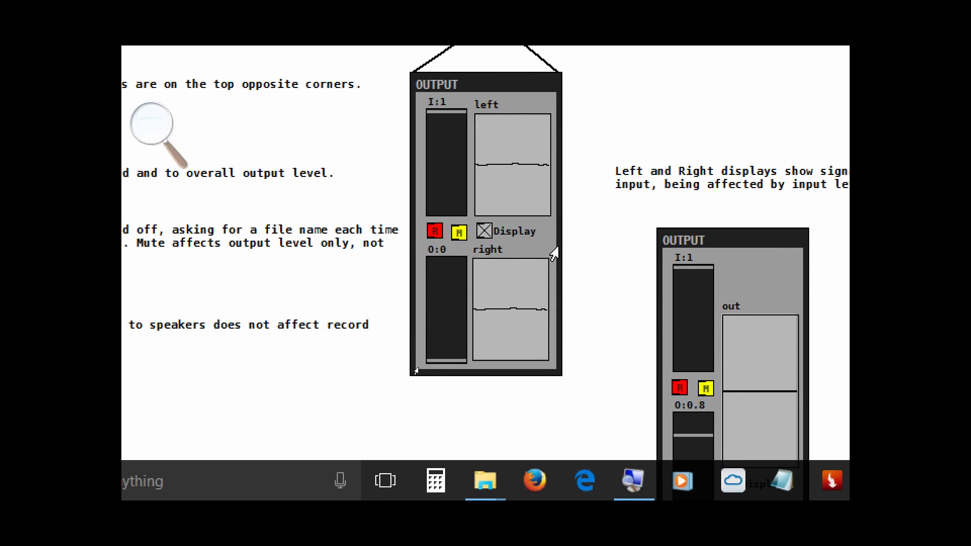
Delete the mono deck from the patch, declining to discard the changes to audio_output_mono~.pd
{"action": "key", "text": "ctrl+e"}
{"action": "left_click_drag", "start_coordinate": [697, 303], "coordinate": [736, 303]}
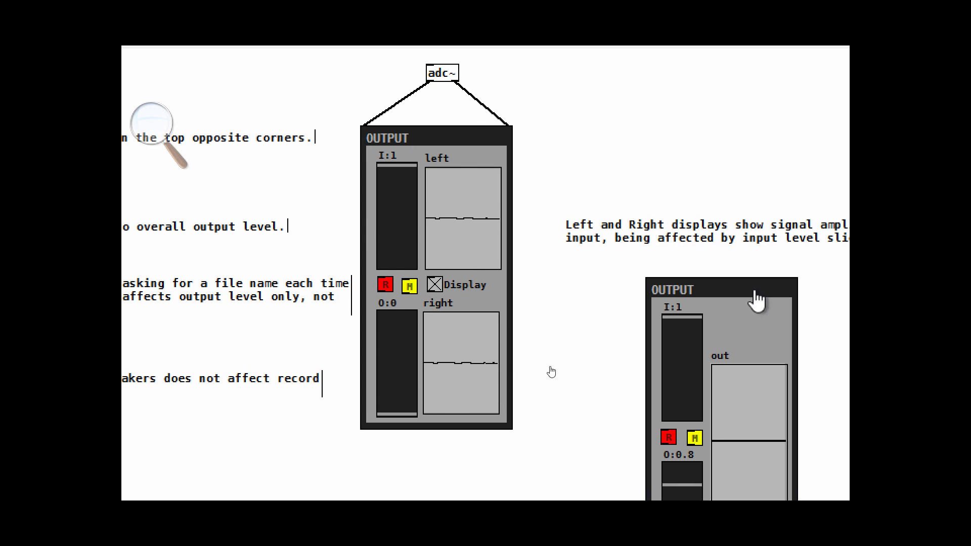
{"action": "key", "text": "Delete"}
{"action": "key", "text": "ctrl+w"}
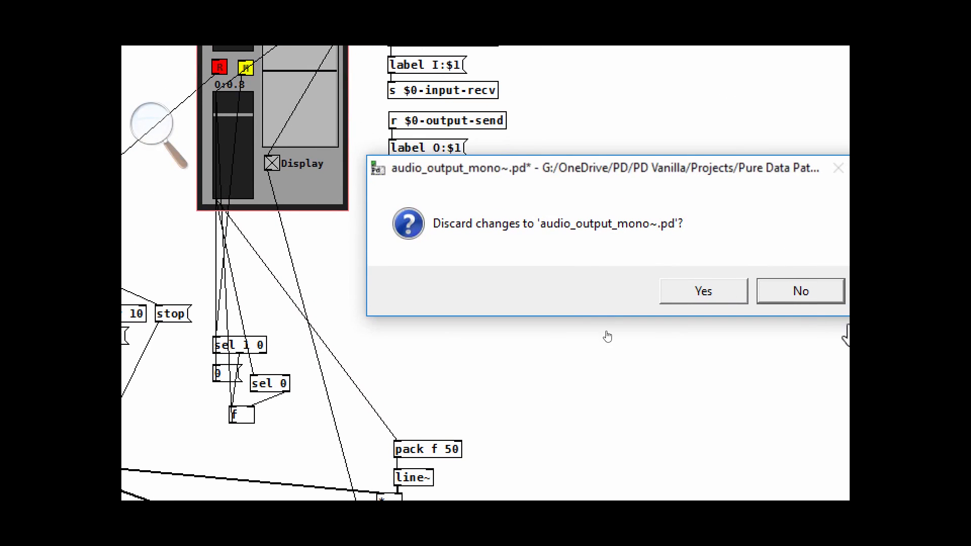
{"action": "left_click", "coordinate": [802, 291]}
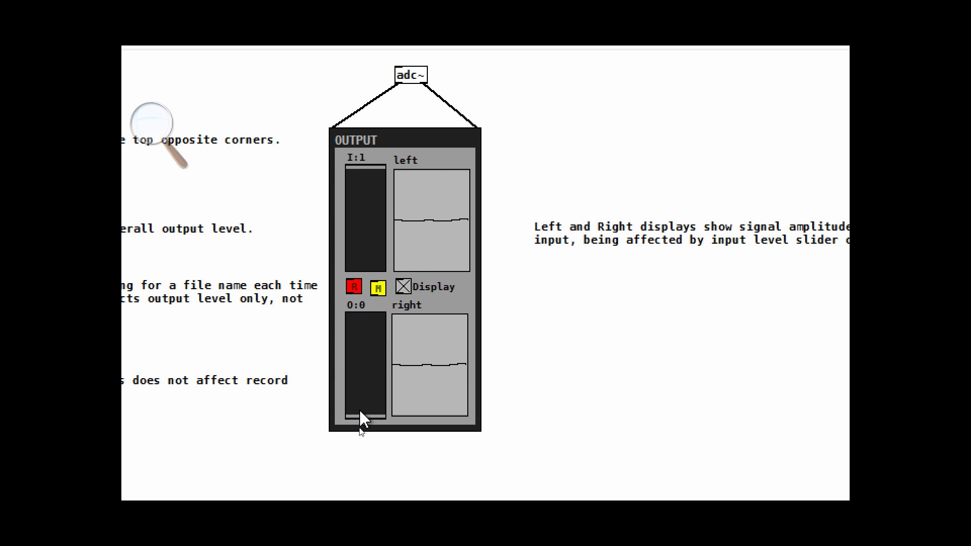
Raise the stereo deck's output level slightly and mute its output
{"action": "left_click_drag", "start_coordinate": [362, 415], "coordinate": [368, 384]}
{"action": "left_click", "coordinate": [378, 288]}
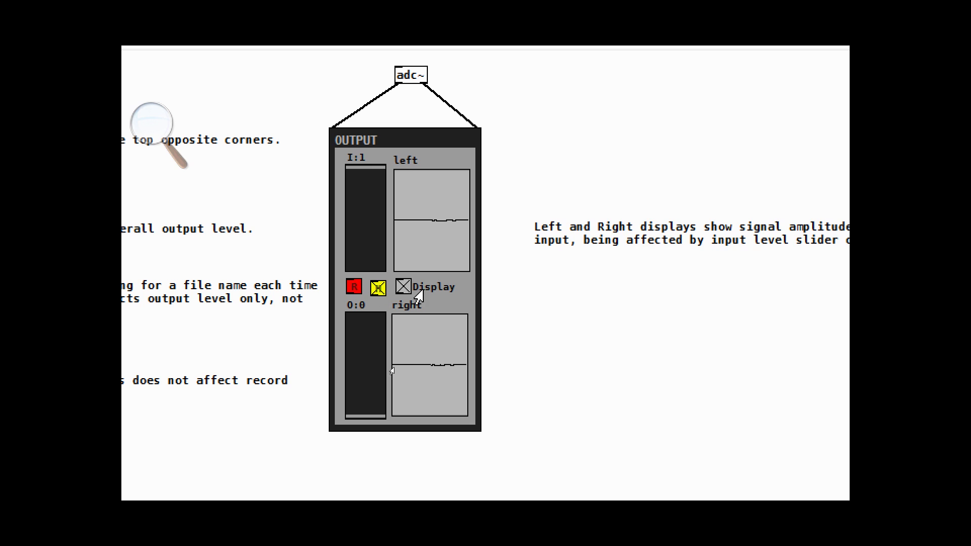
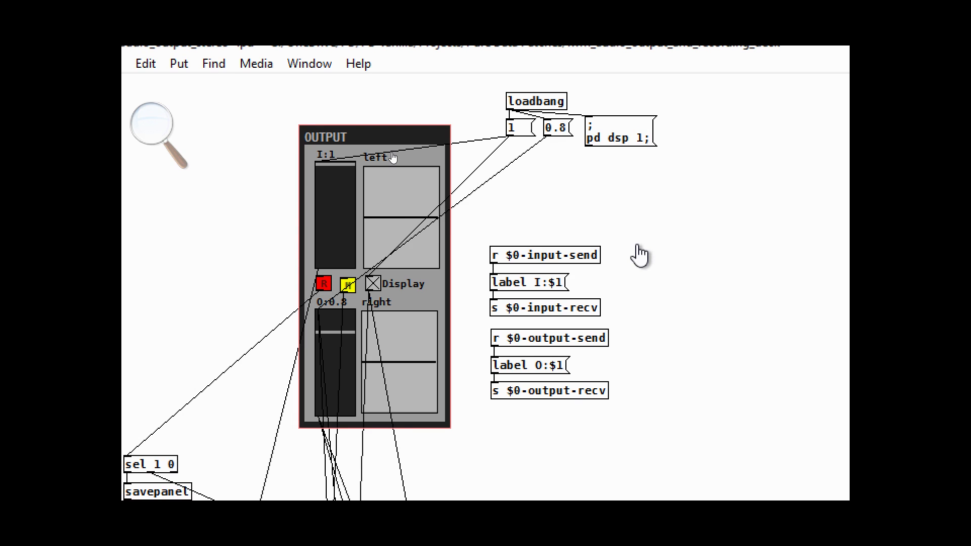
Close the Magnifier and exit Pure Data, discarding the changes to audio_output_stereo~.pd
{"action": "left_click", "coordinate": [155, 122]}
{"action": "left_click", "coordinate": [319, 117]}
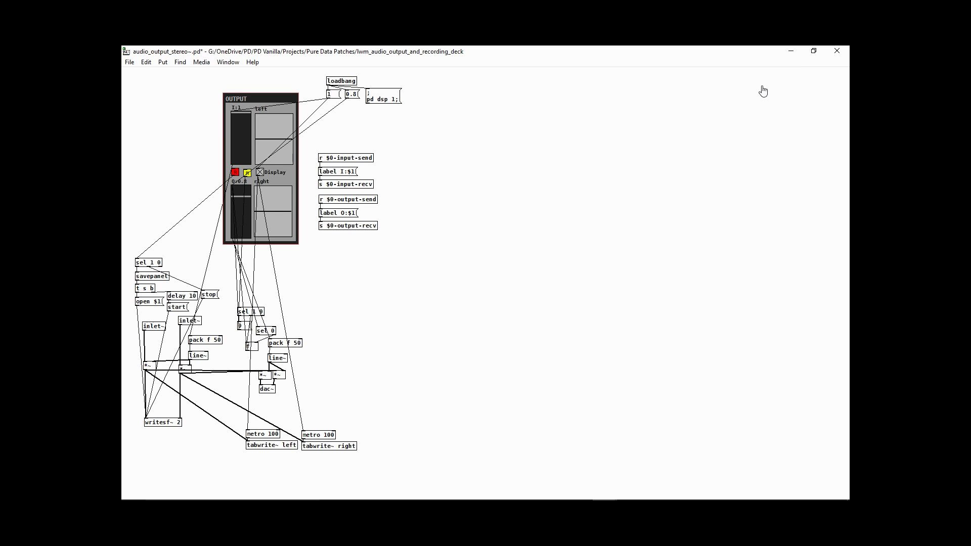
{"action": "left_click", "coordinate": [831, 55]}
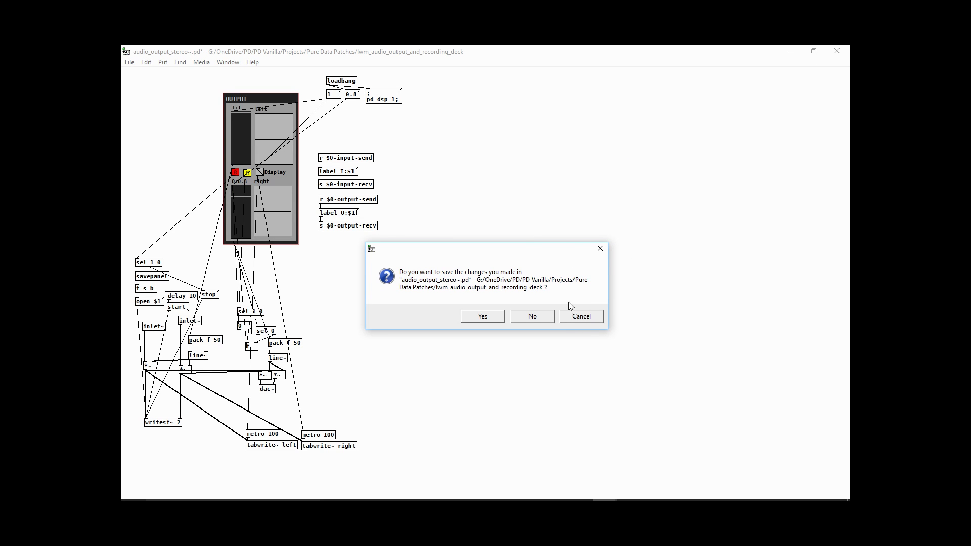
{"action": "left_click", "coordinate": [532, 316]}
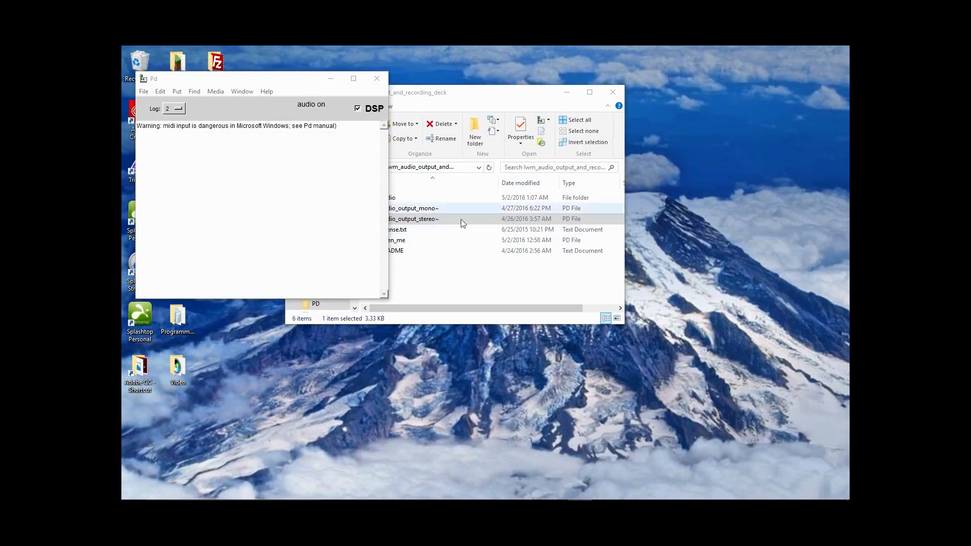
{"action": "left_click", "coordinate": [376, 79]}
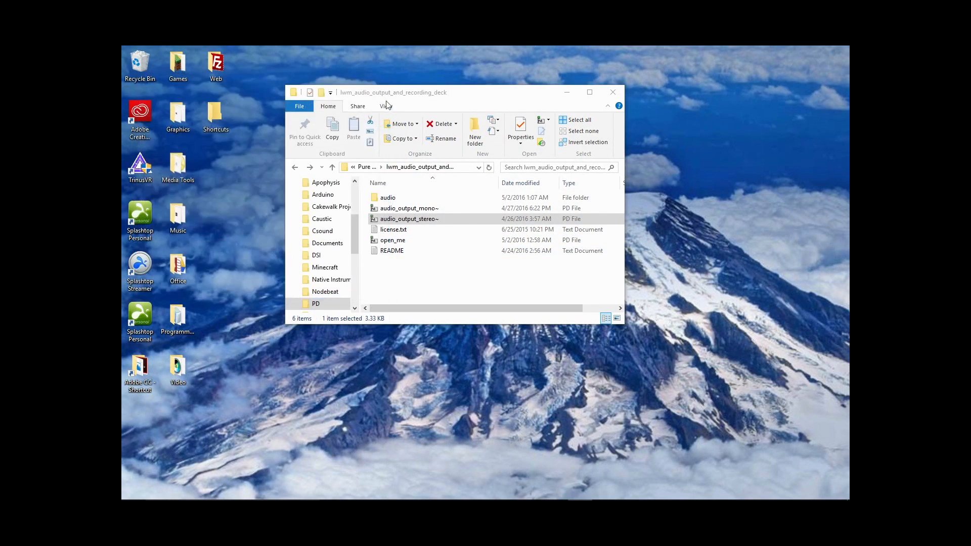
Open the audio_output_mono~ patch from the lwm_audio_output_and_recording_deck folder to view its internals, and close the Magnifier
{"action": "left_click", "coordinate": [432, 210]}
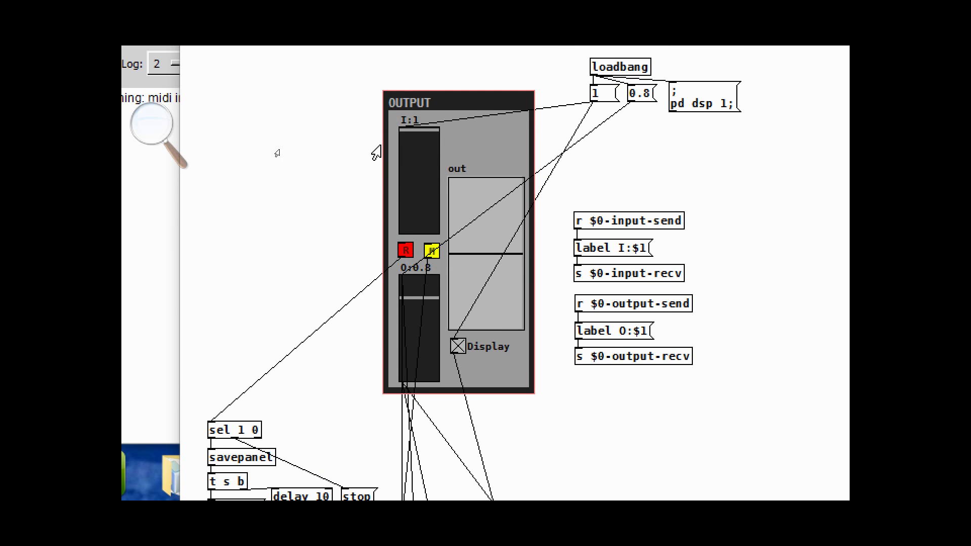
{"action": "left_click", "coordinate": [151, 133]}
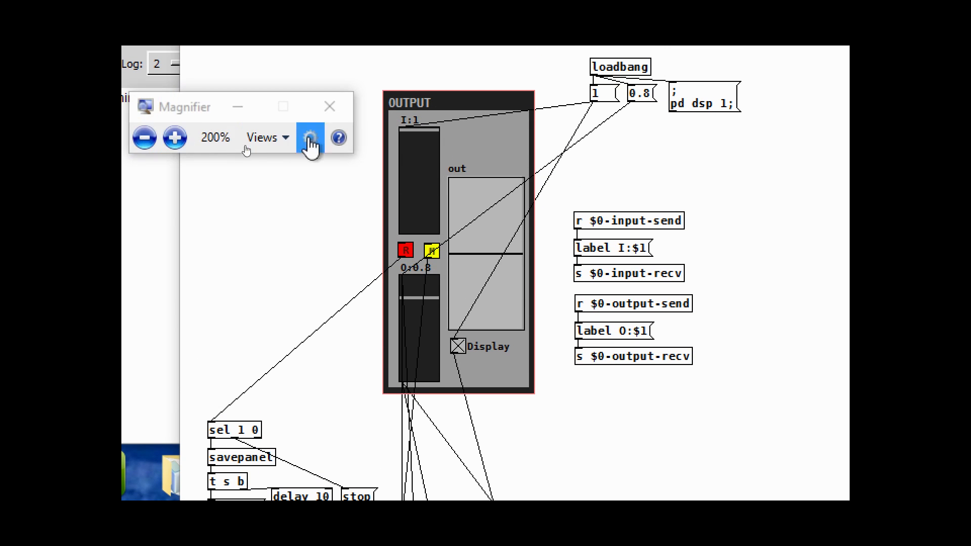
{"action": "left_click", "coordinate": [330, 105]}
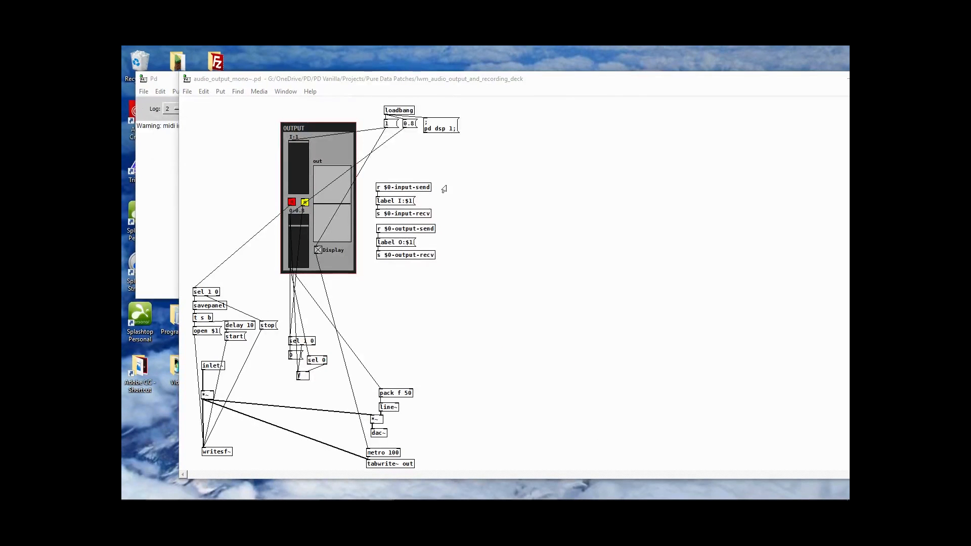
Bring the audio_output_mono~.pd window fully into reach, close it and exit Pure Data
{"action": "left_click_drag", "start_coordinate": [636, 83], "coordinate": [495, 158]}
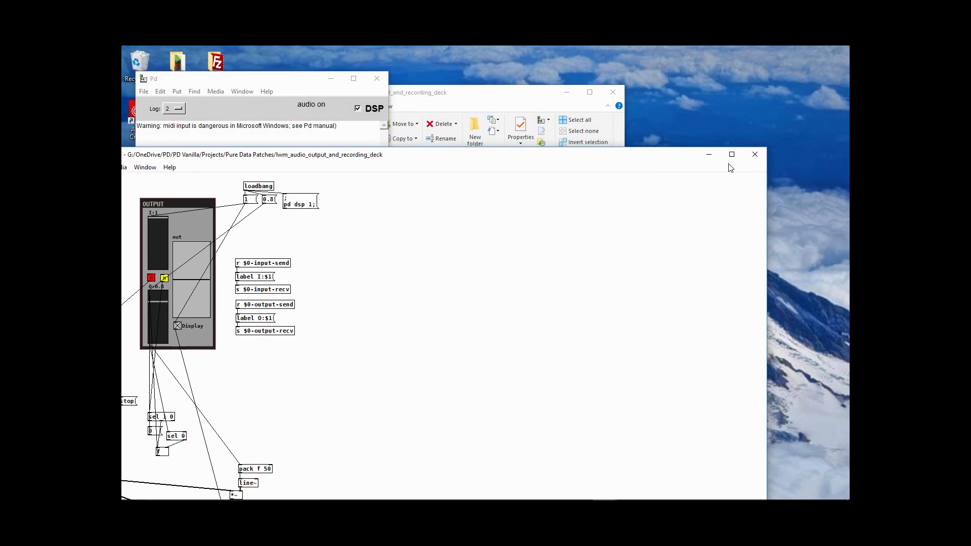
{"action": "left_click", "coordinate": [754, 155]}
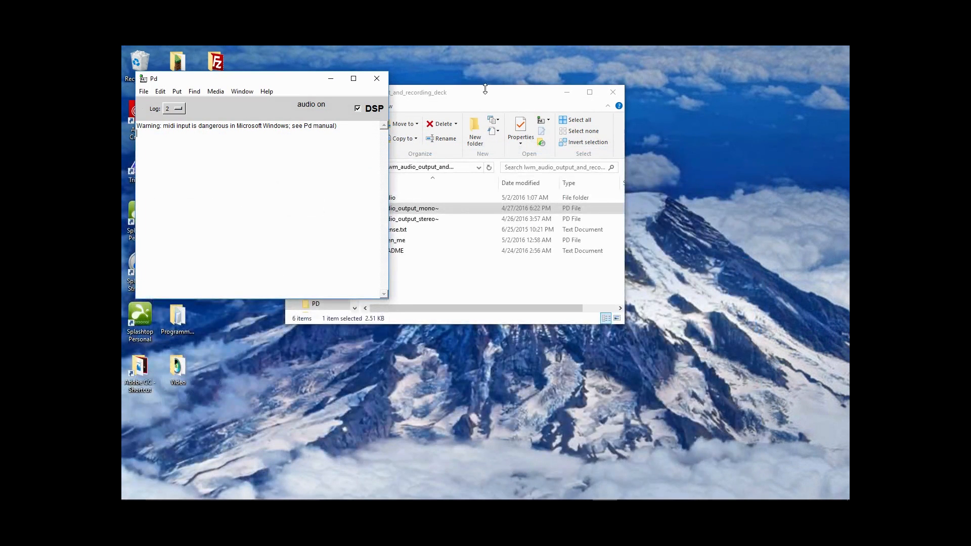
{"action": "left_click", "coordinate": [376, 81]}
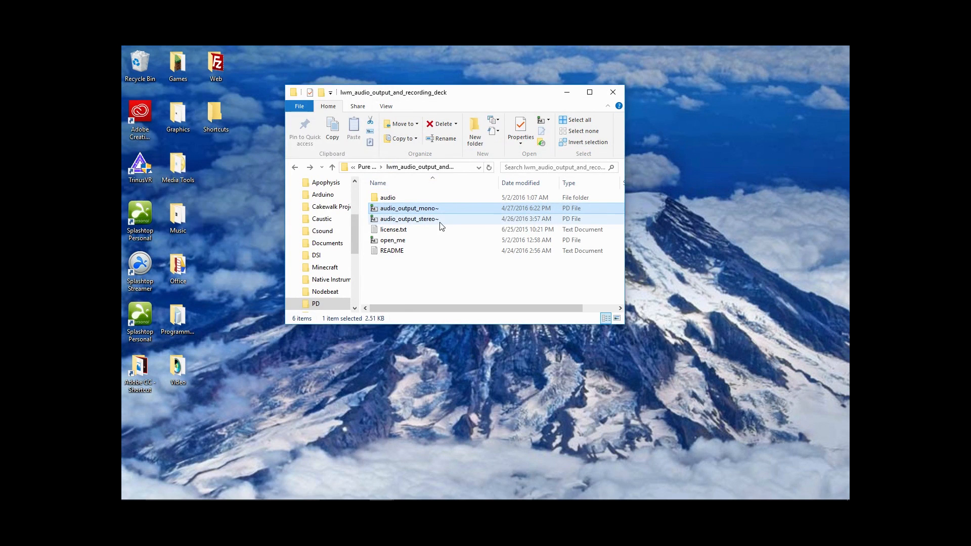